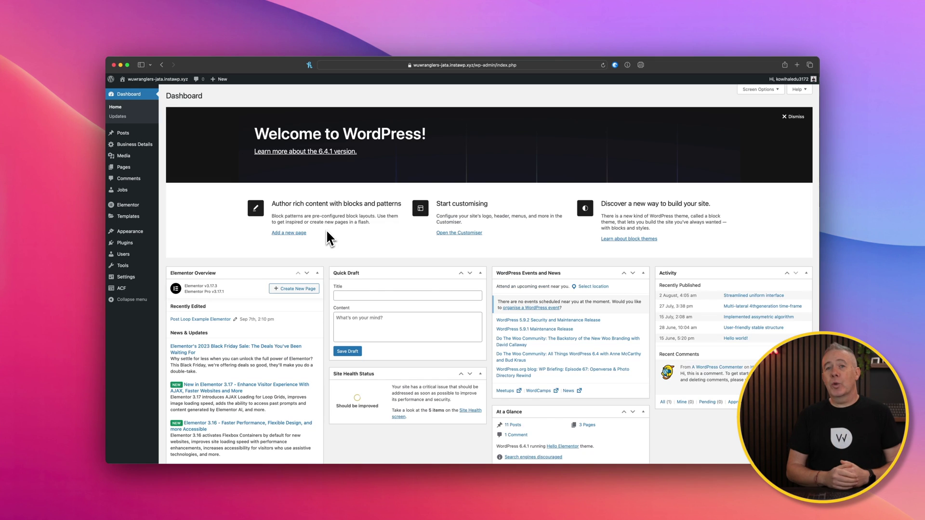
- Hide the Welcome banner and WordPress Events and News panel via Screen Options
scroll(326, 229, down, 2)
scroll(325, 229, up, 2)
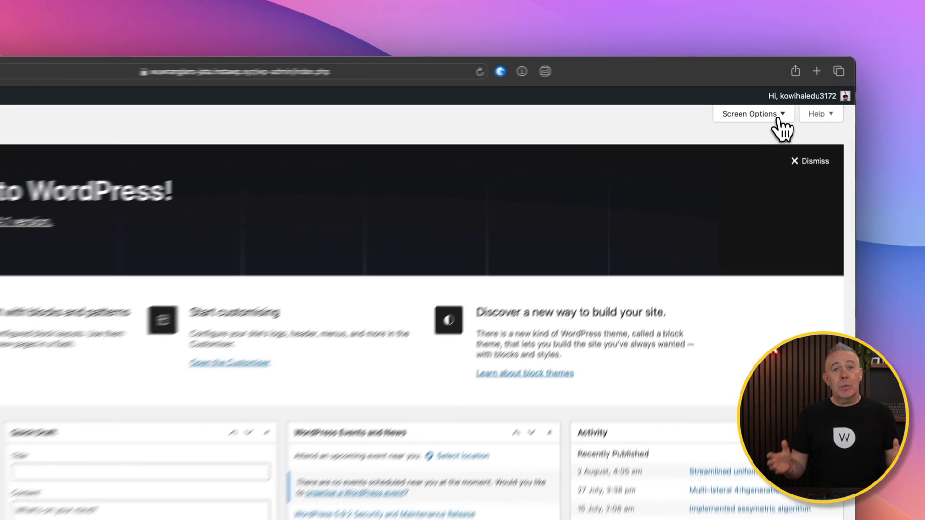
click(760, 90)
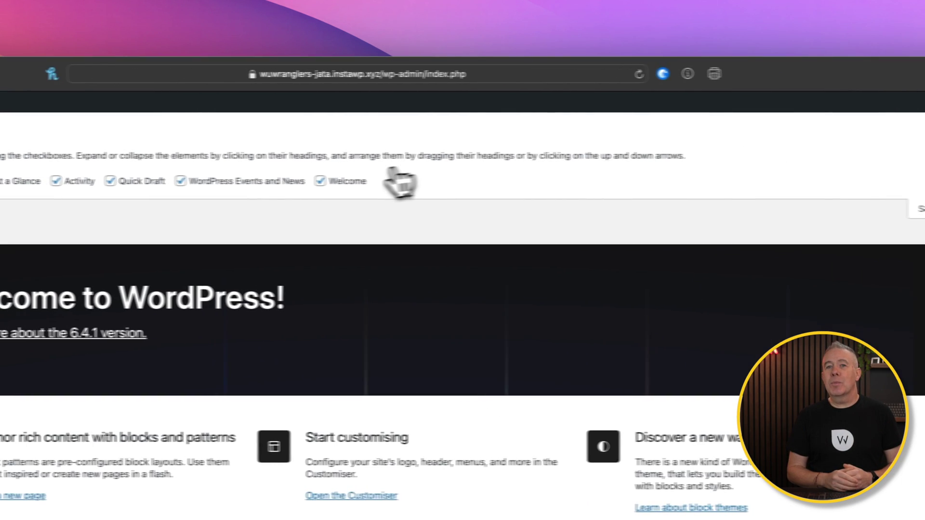
click(346, 182)
click(269, 182)
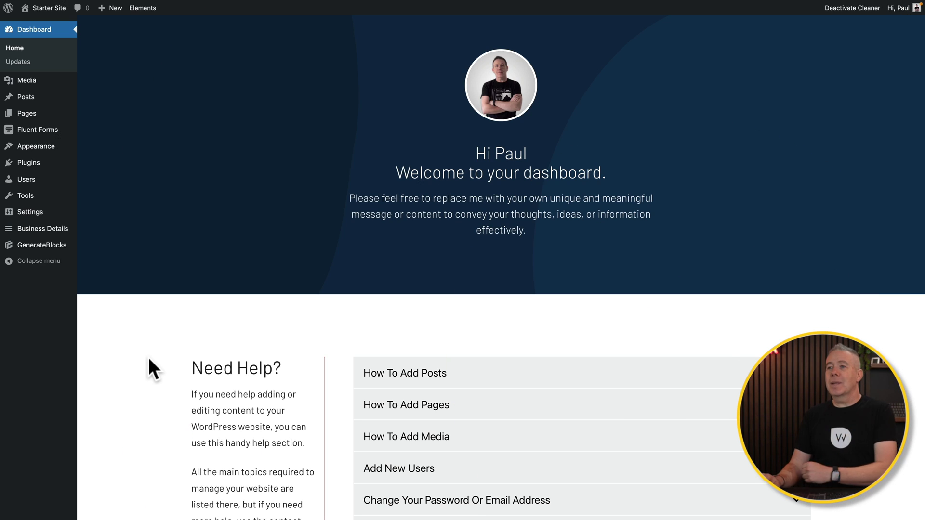
scroll(148, 354, down, 1)
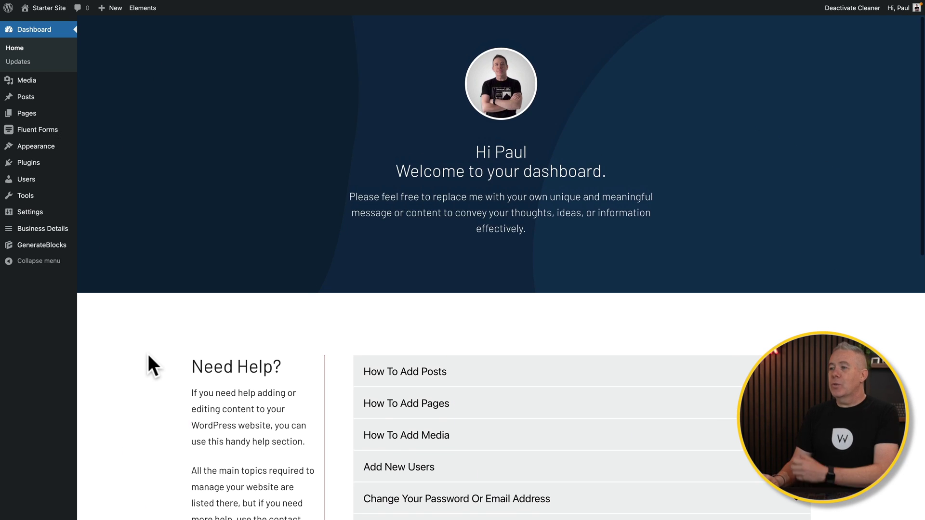
scroll(148, 357, down, 5)
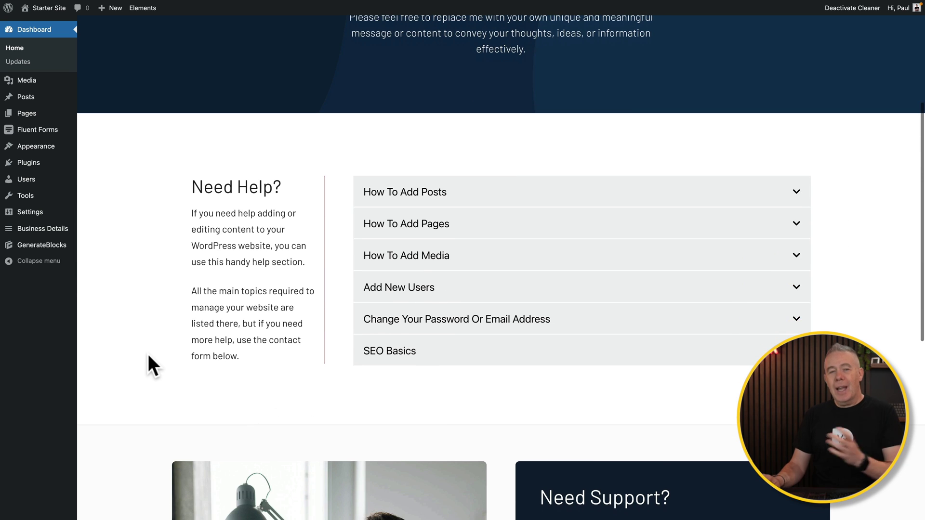
click(396, 189)
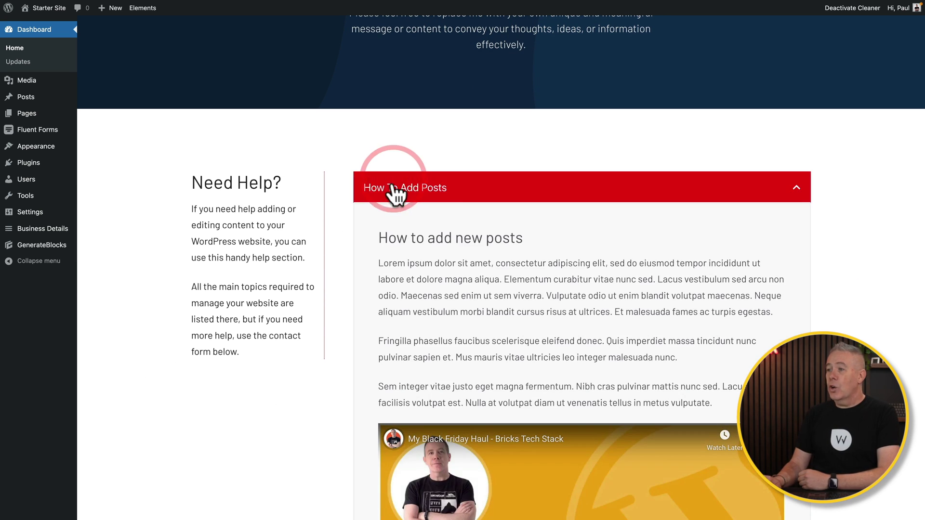
scroll(394, 286, down, 3)
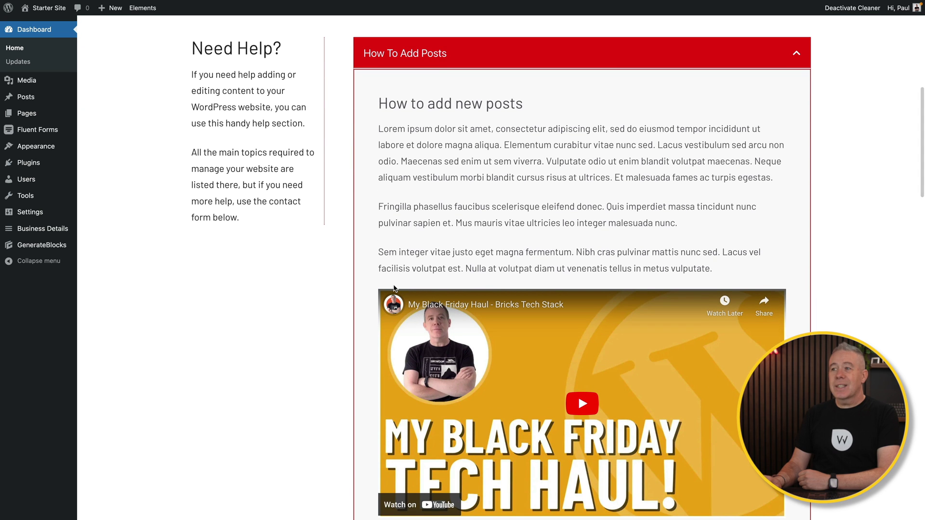
scroll(394, 289, up, 2)
click(418, 117)
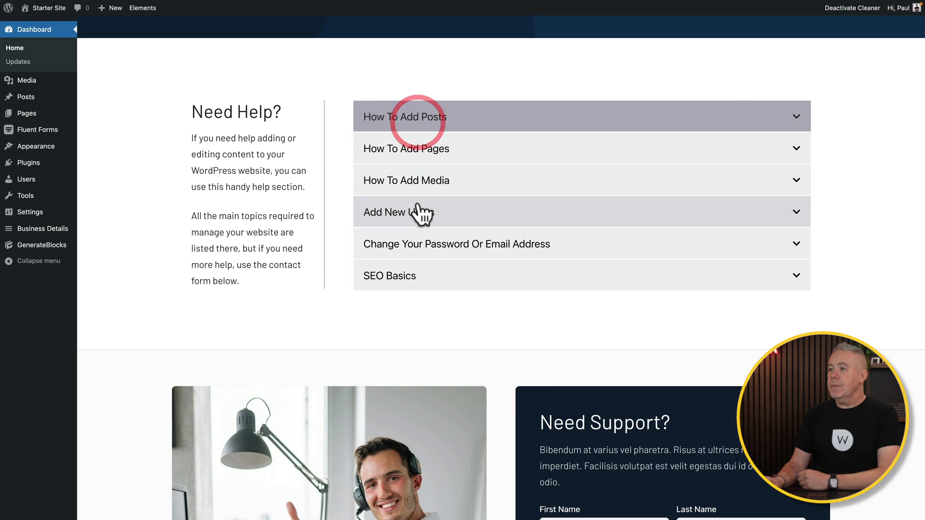
click(419, 189)
click(420, 190)
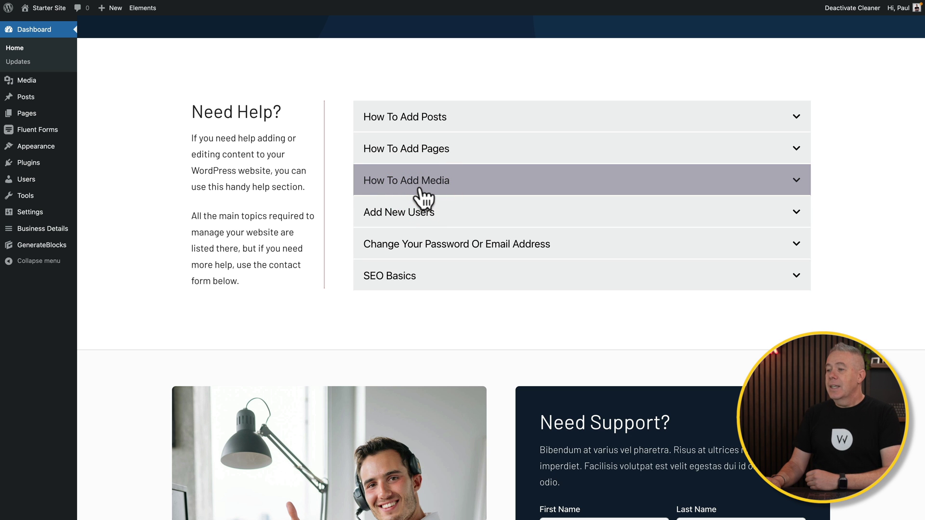
scroll(420, 190, down, 5)
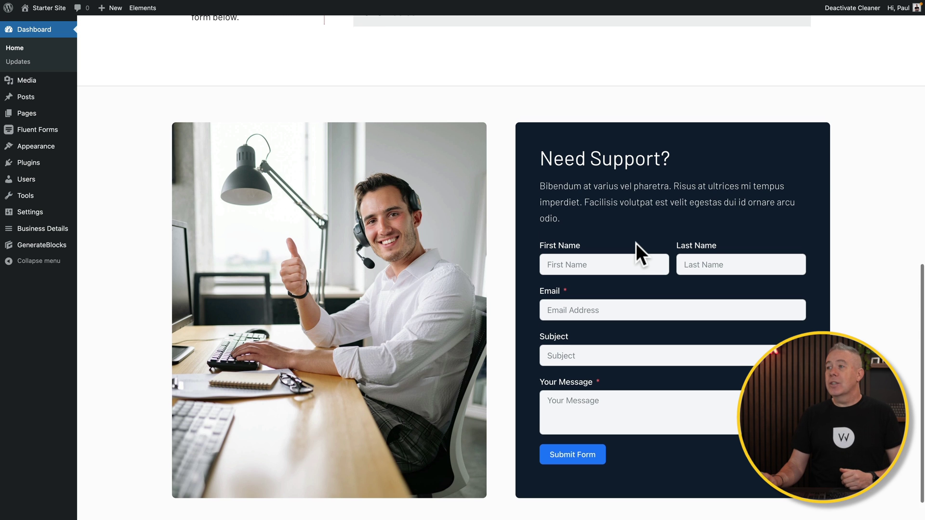
scroll(635, 244, up, 10)
scroll(636, 243, down, 2)
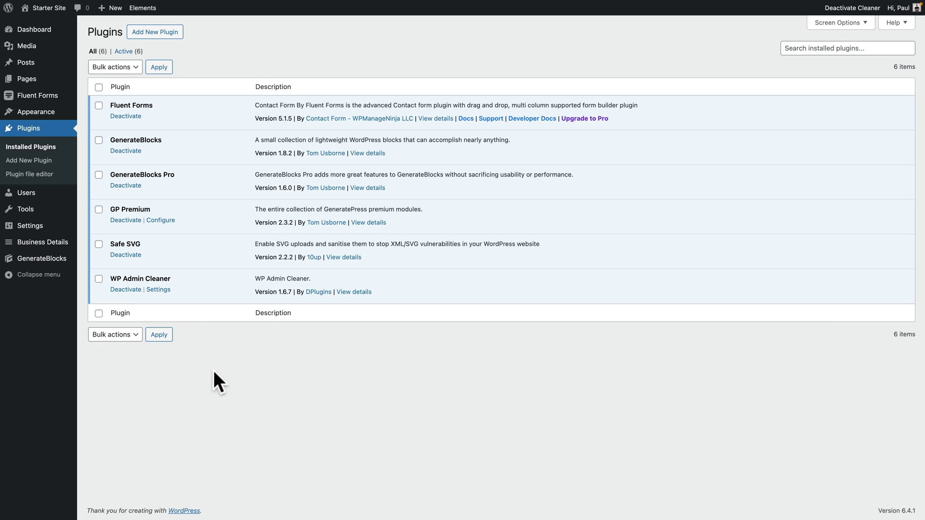
- Open WP Admin Cleaner's settings from the plugins list and show its menu order section
click(164, 289)
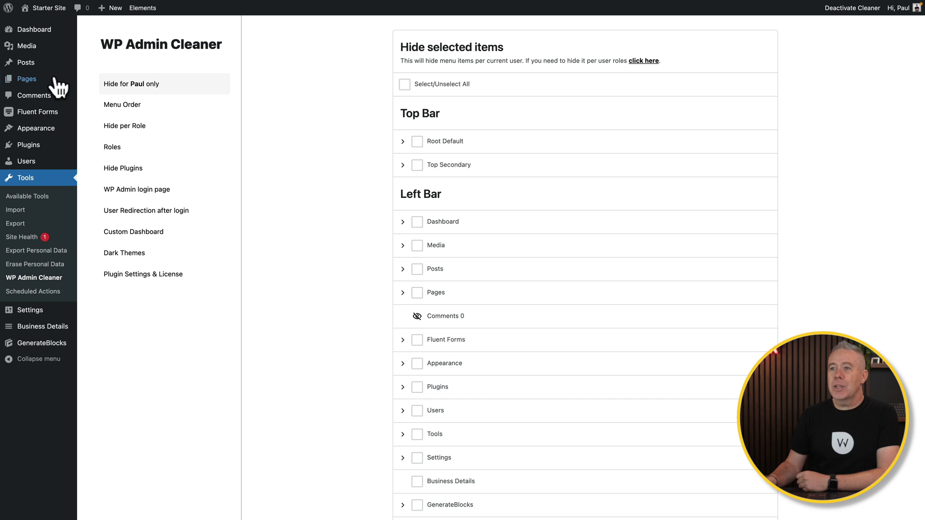
click(137, 104)
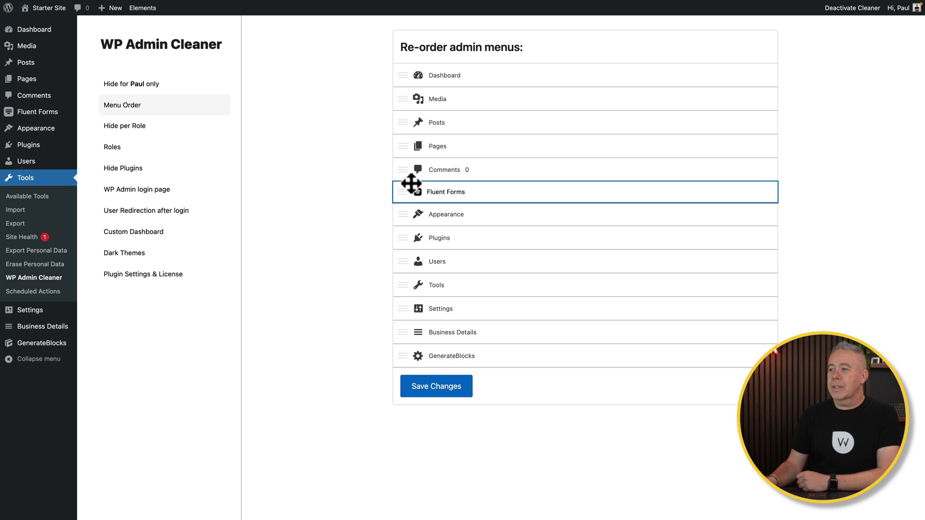
- Show the Hide per Role menu options for the Editor role
click(136, 127)
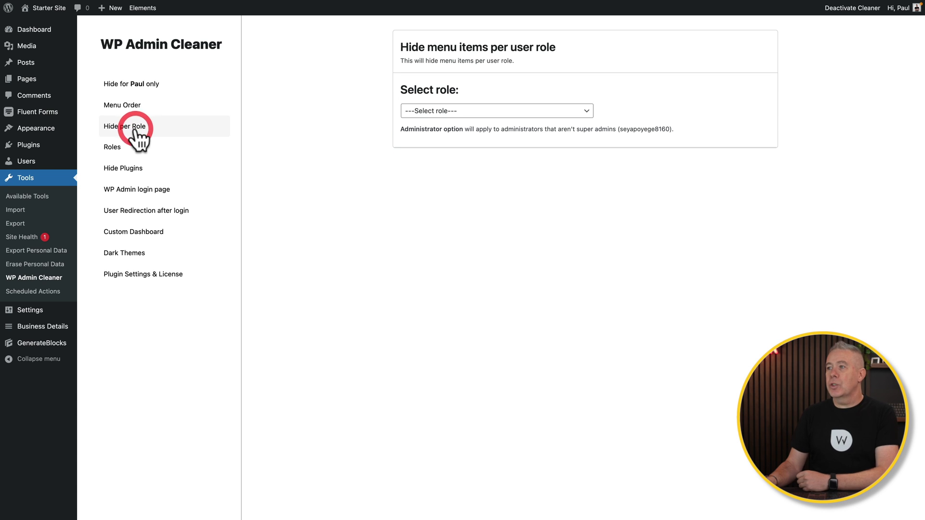
click(499, 110)
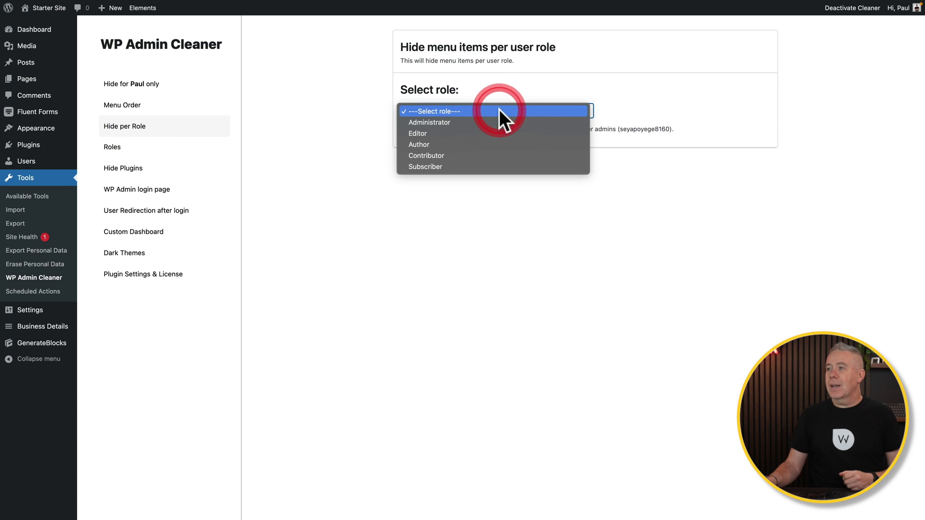
click(482, 133)
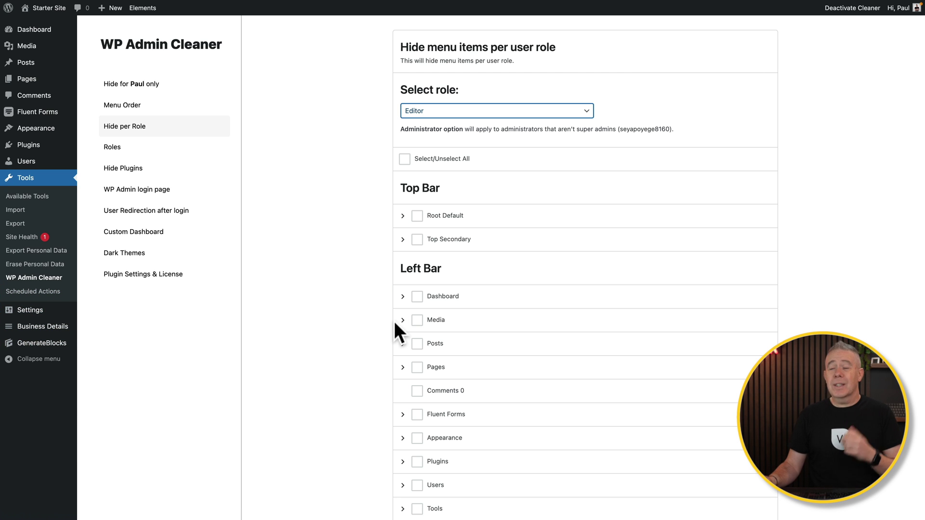
- Expand the Dashboard entry, toggle its Home item, collapse it, and view the Roles settings
click(403, 297)
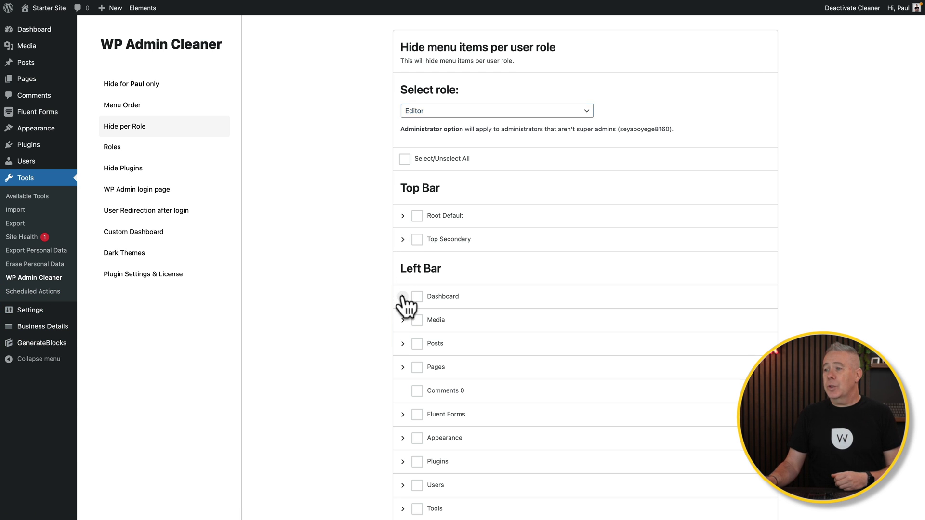
scroll(407, 302, down, 1)
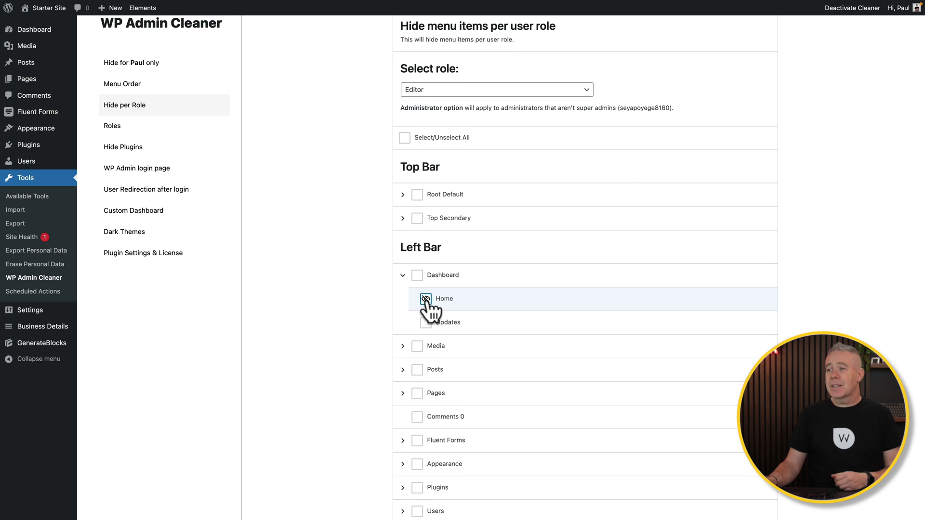
click(426, 299)
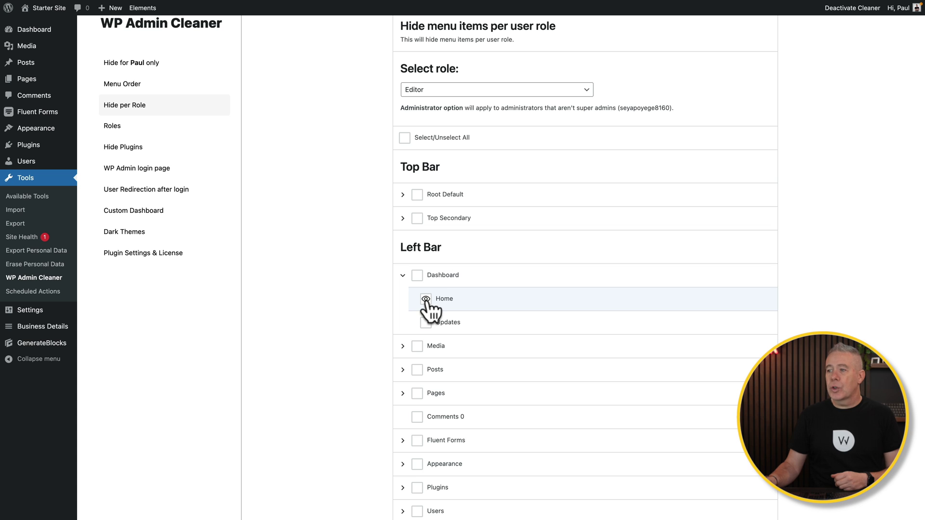
click(403, 275)
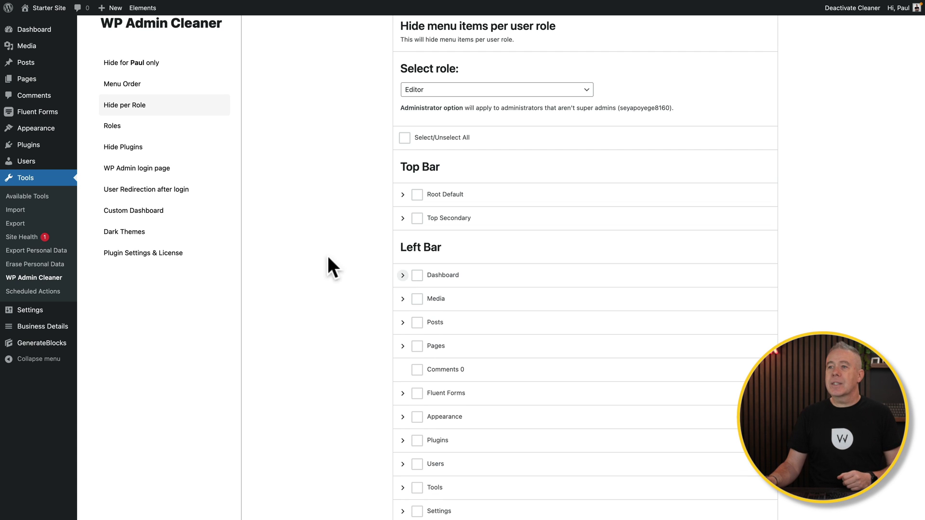
click(114, 131)
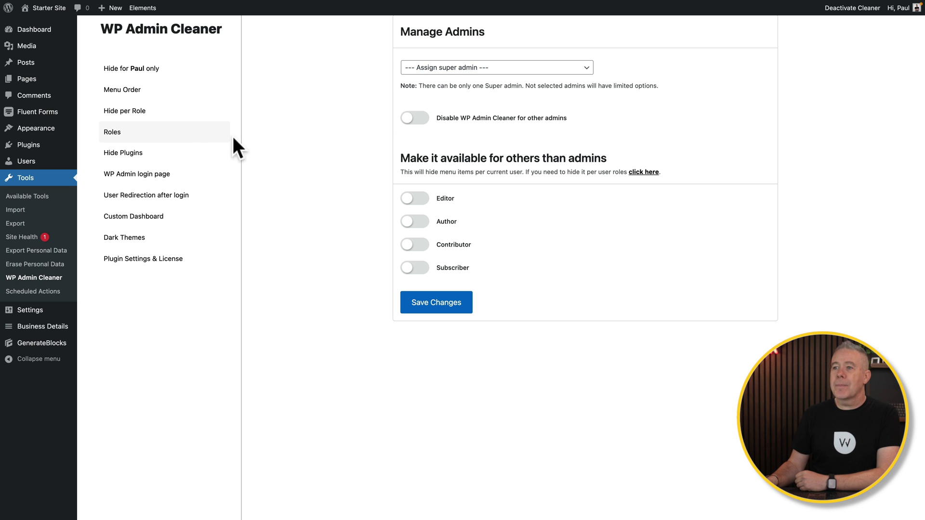
- Review the Hide Plugins list, then view the WP Admin login page style settings
click(135, 153)
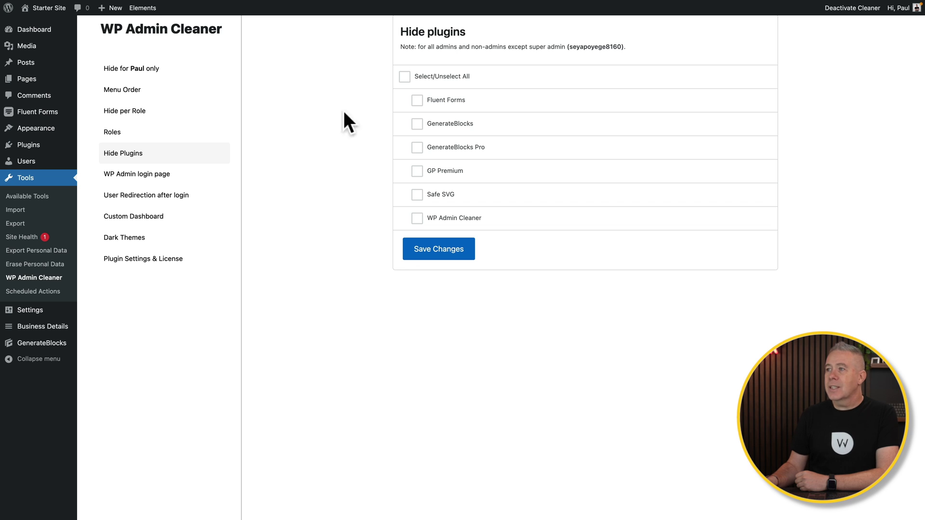
click(405, 76)
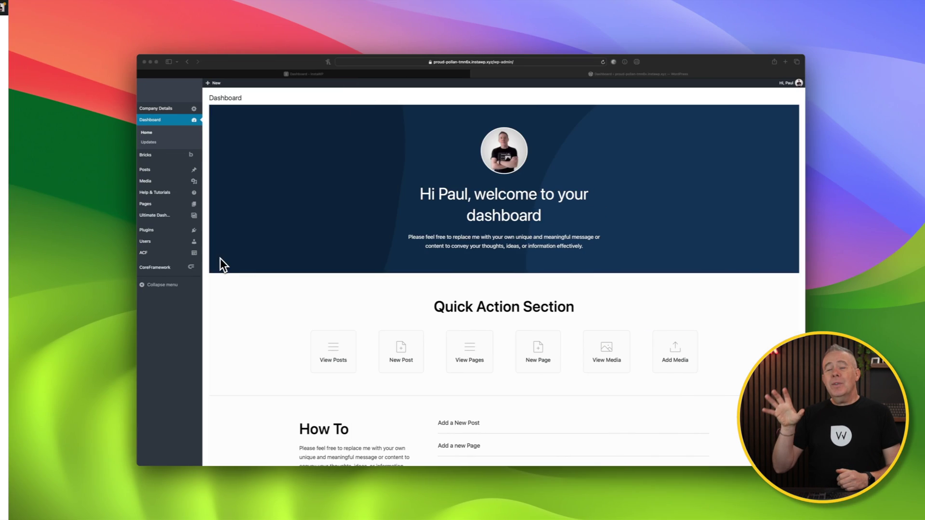
- In the Login Customizer, review the Layouts and Logo sections for the login page
mouse_move(120, 207)
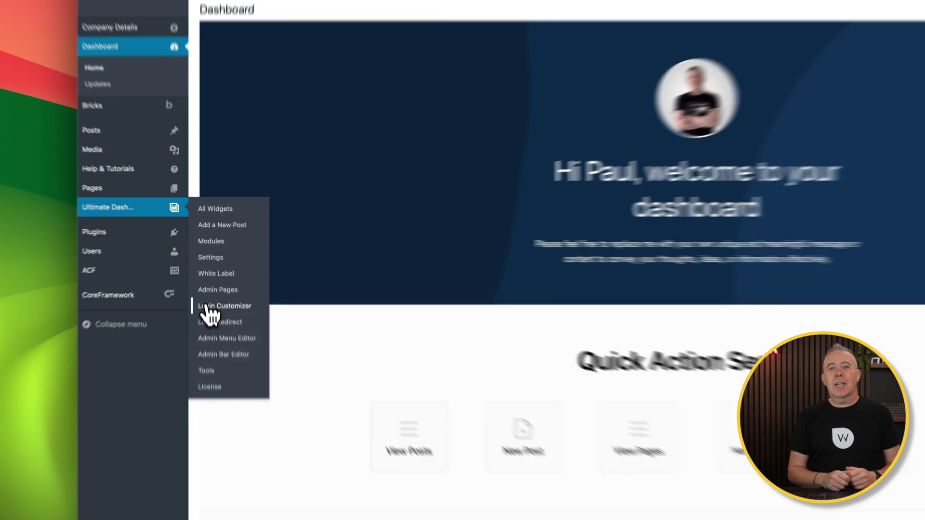
click(207, 321)
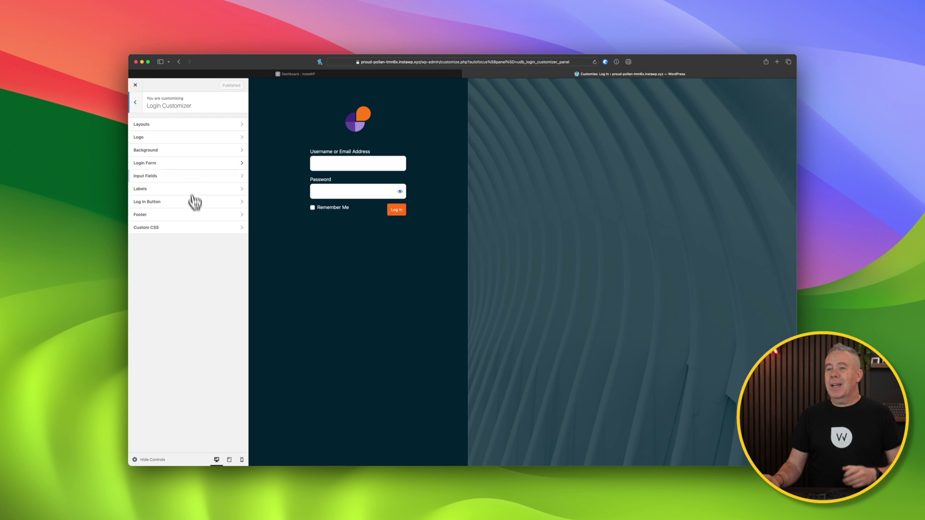
click(185, 124)
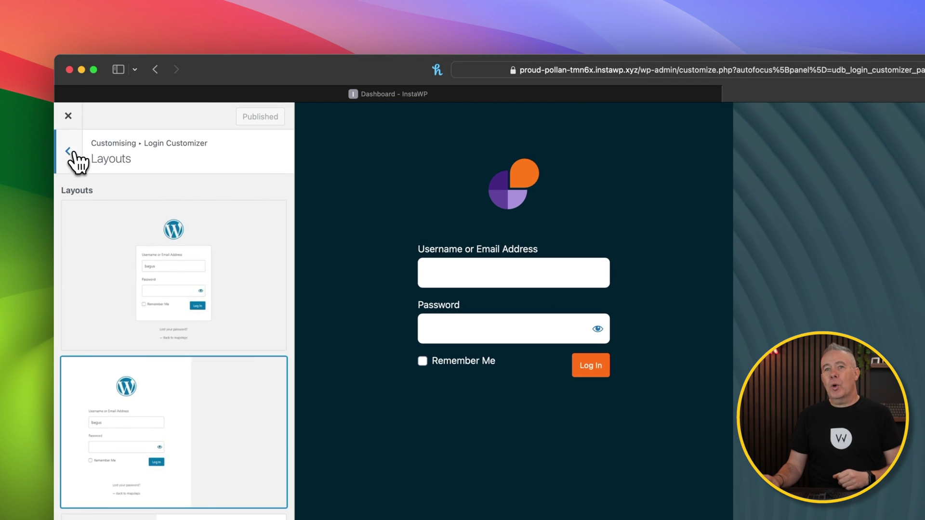
click(72, 152)
click(93, 237)
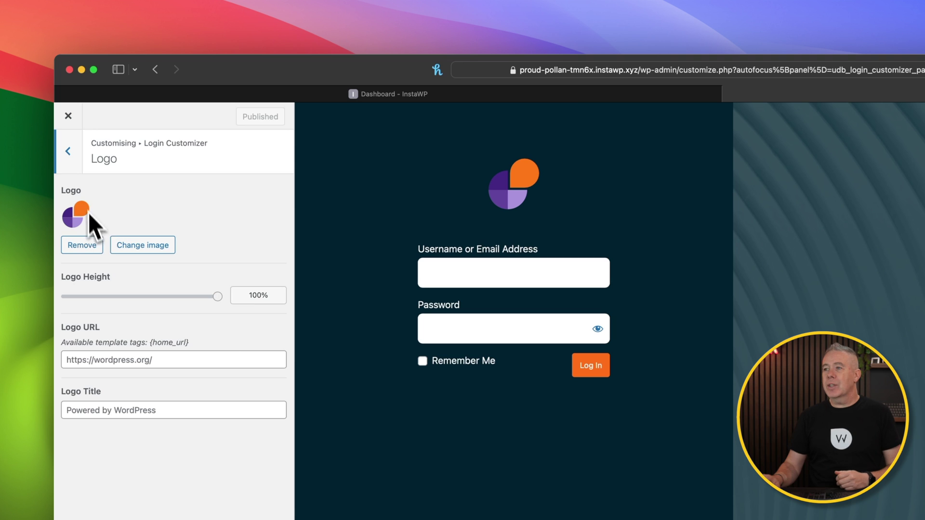
click(68, 151)
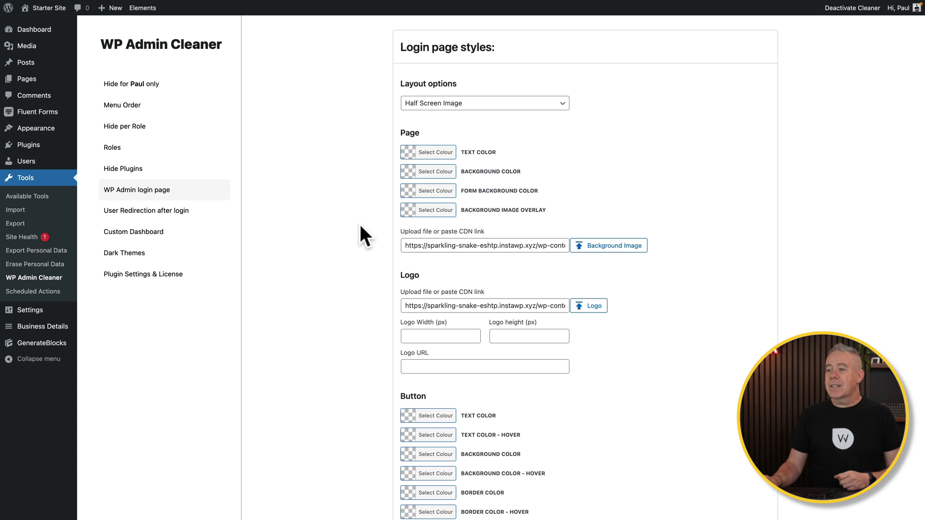
- Toggle Enable admin login settings on and back off, then view User Redirection after login
scroll(360, 224, down, 5)
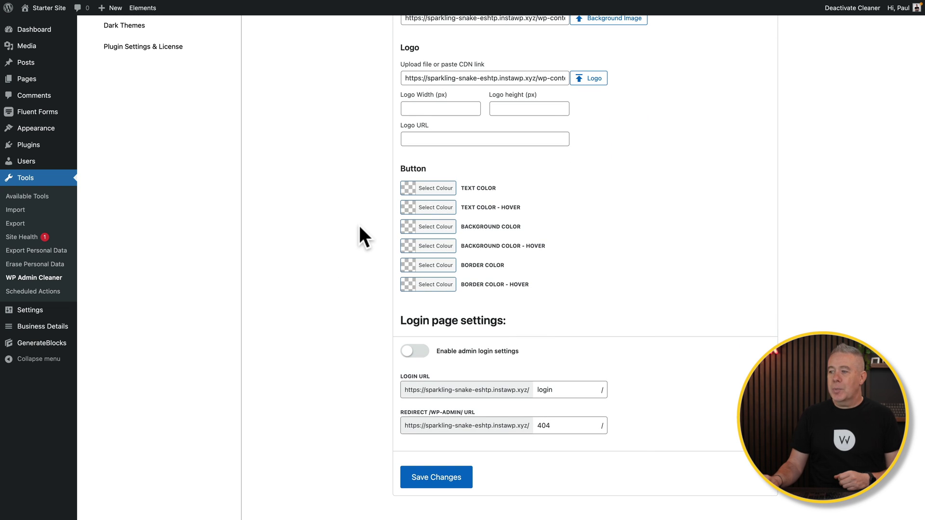
click(422, 353)
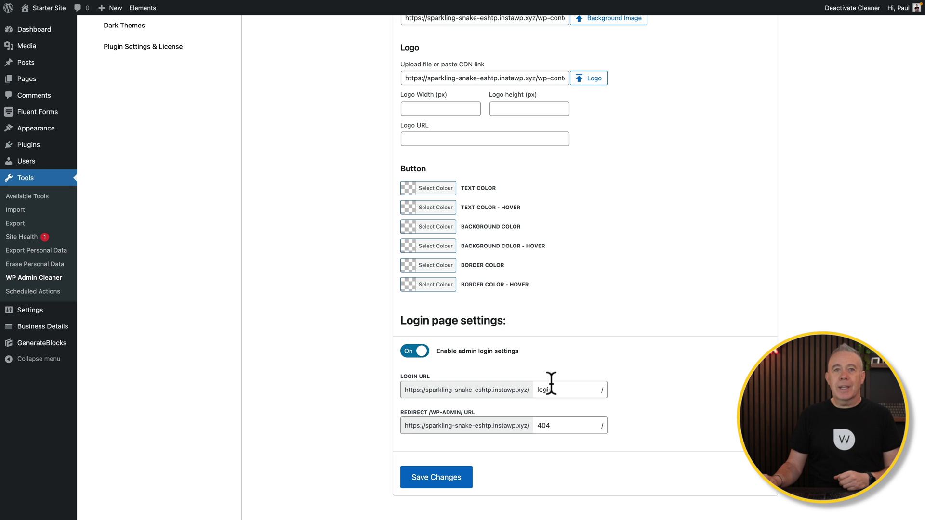
click(409, 353)
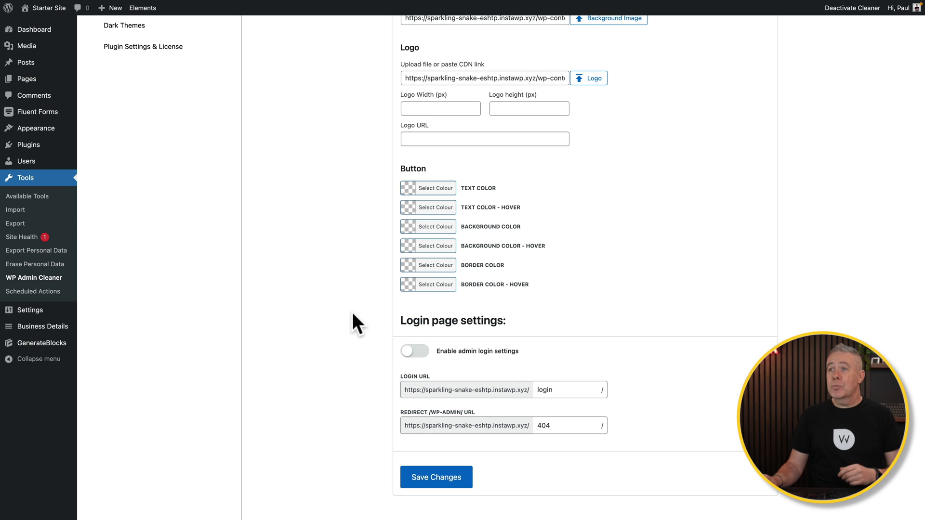
scroll(352, 312, up, 5)
click(131, 211)
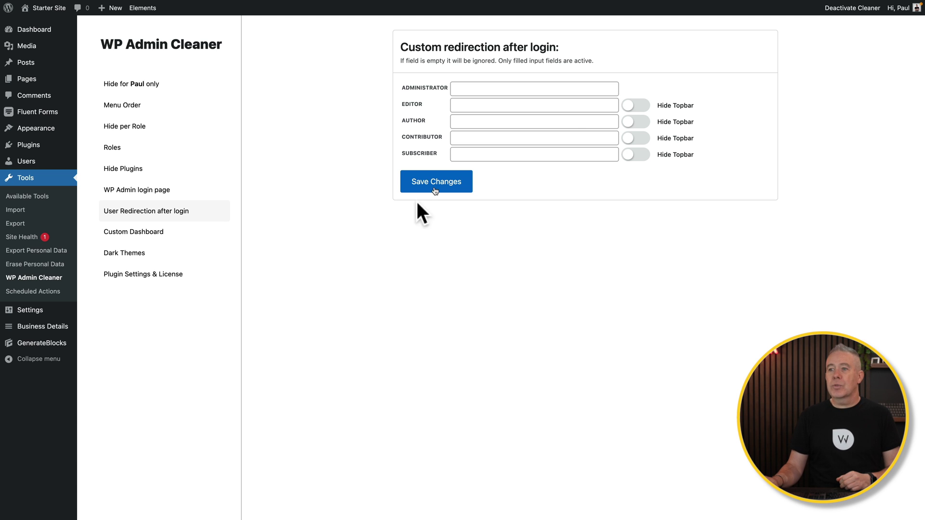
- Turn on the WP Admin dark theme and save the change
click(127, 258)
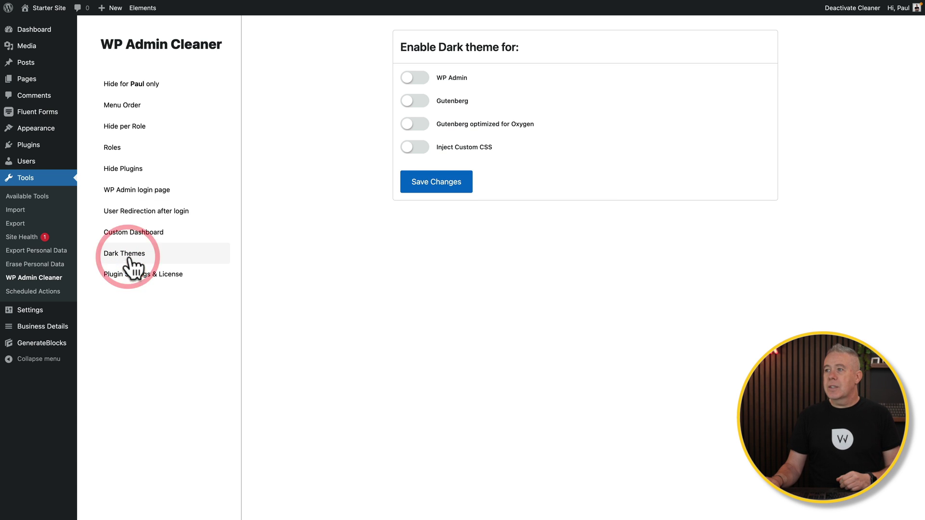
click(423, 77)
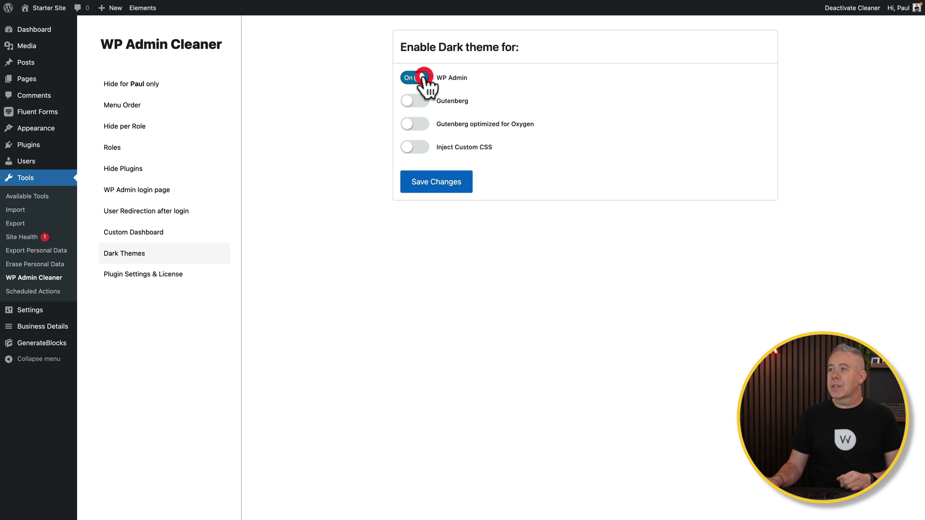
click(436, 183)
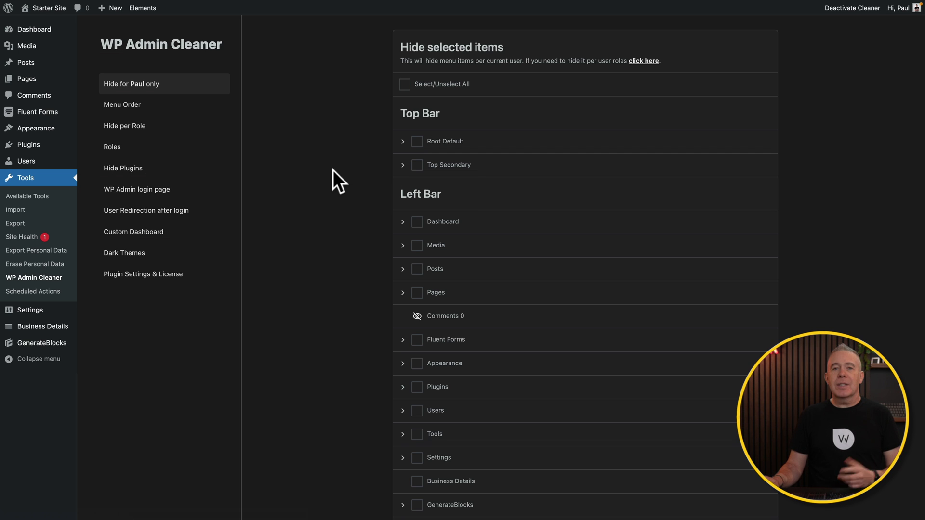
- Turn the WP Admin dark theme back off, save, and view the Custom Dashboard settings
click(139, 254)
click(409, 79)
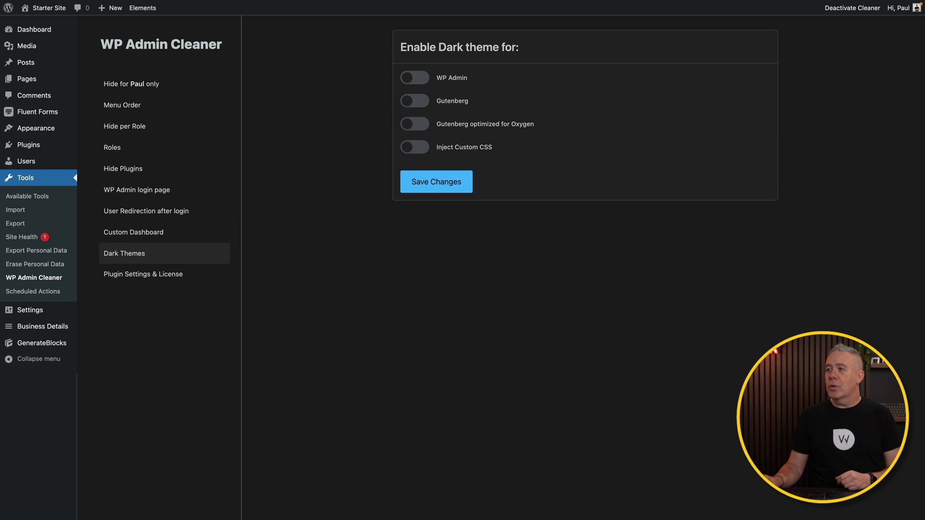
click(423, 178)
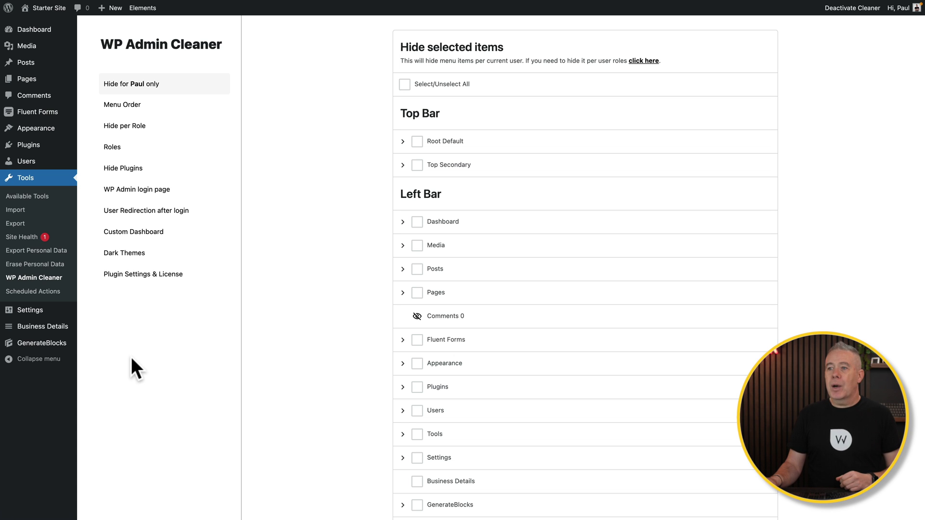
click(137, 232)
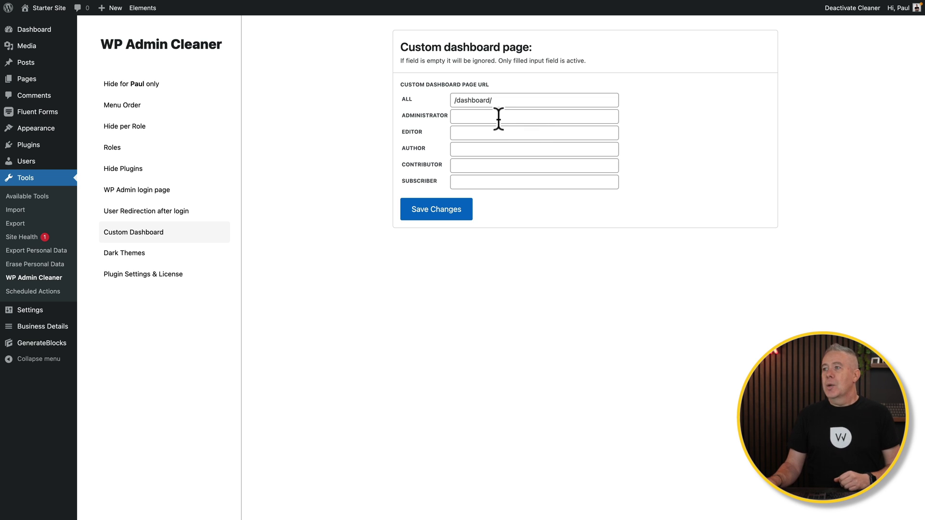
- Highlight the /dashboard/ path in the ALL field, then go to All Pages
drag(499, 101, 453, 101)
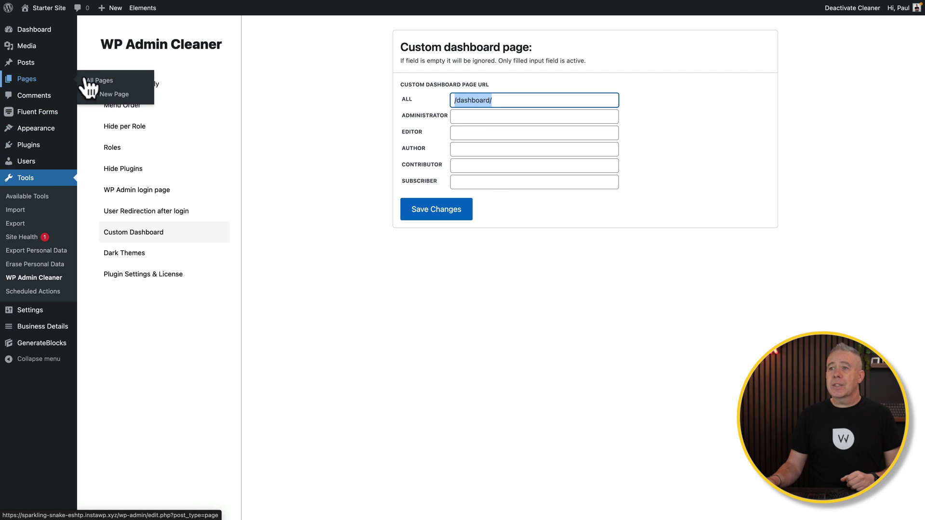
click(90, 83)
- Open the Dashboard page, inspect its Hero, Help and Contact sections, and expand the Hero container
click(129, 105)
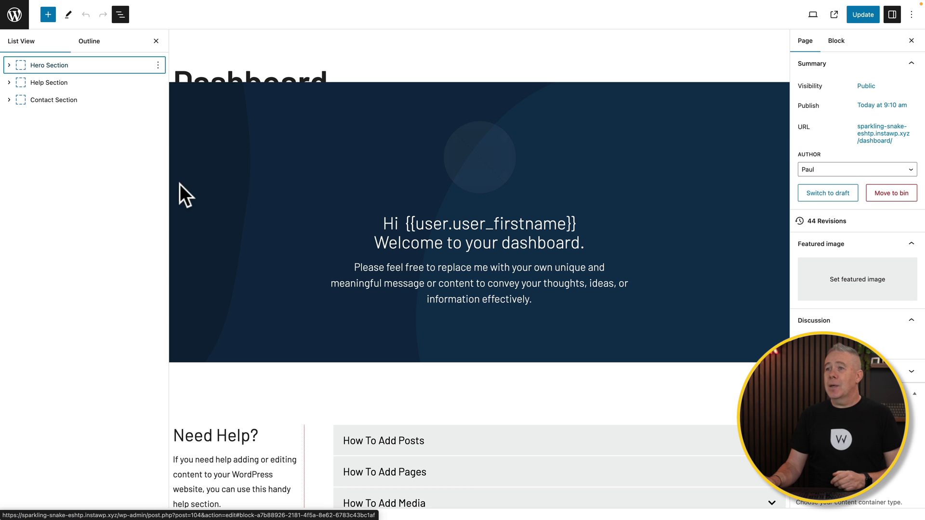
click(58, 66)
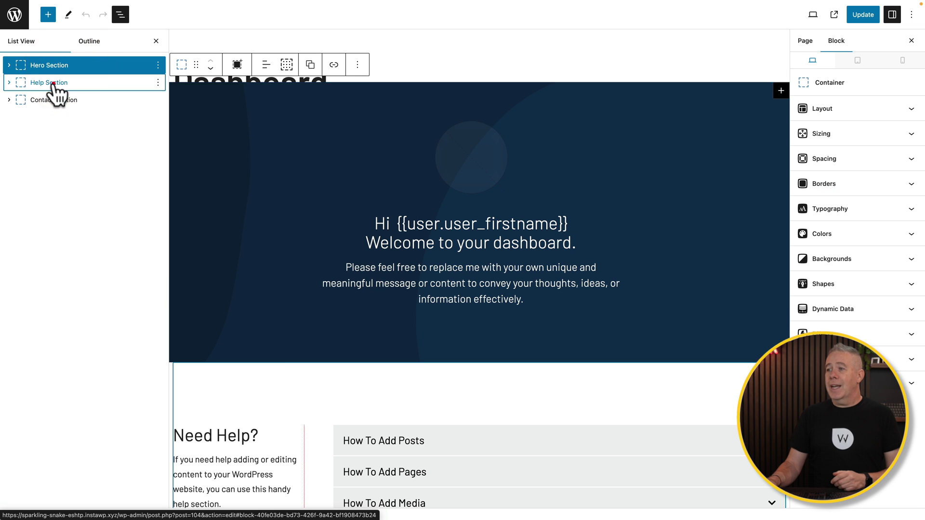
click(52, 82)
scroll(218, 306, down, 2)
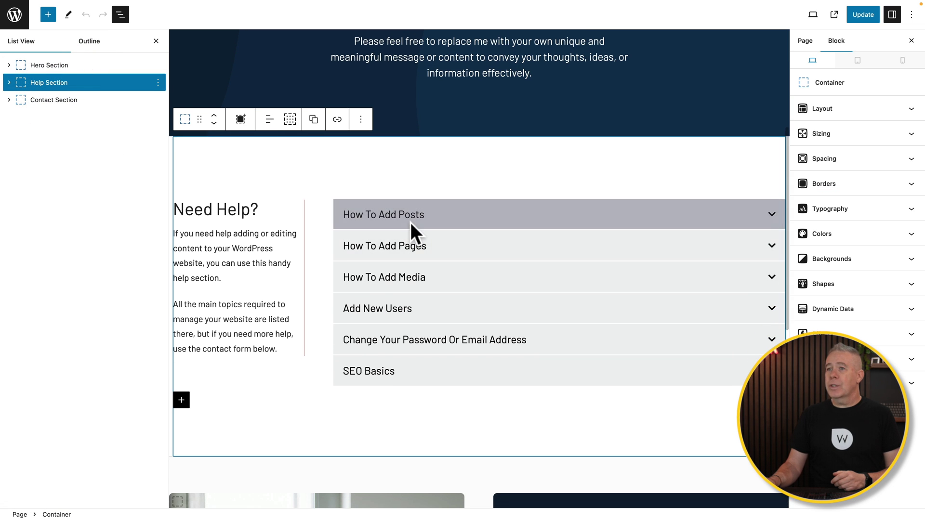
click(67, 100)
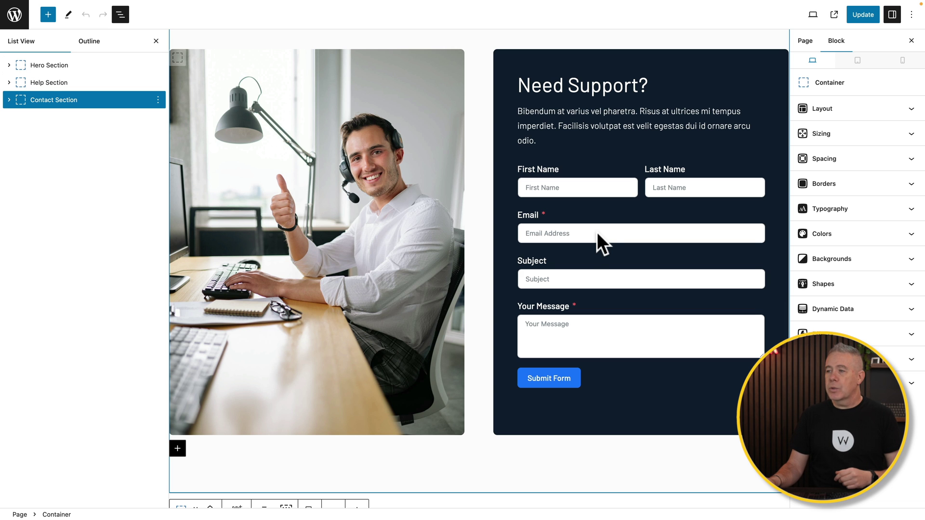
scroll(470, 255, up, 7)
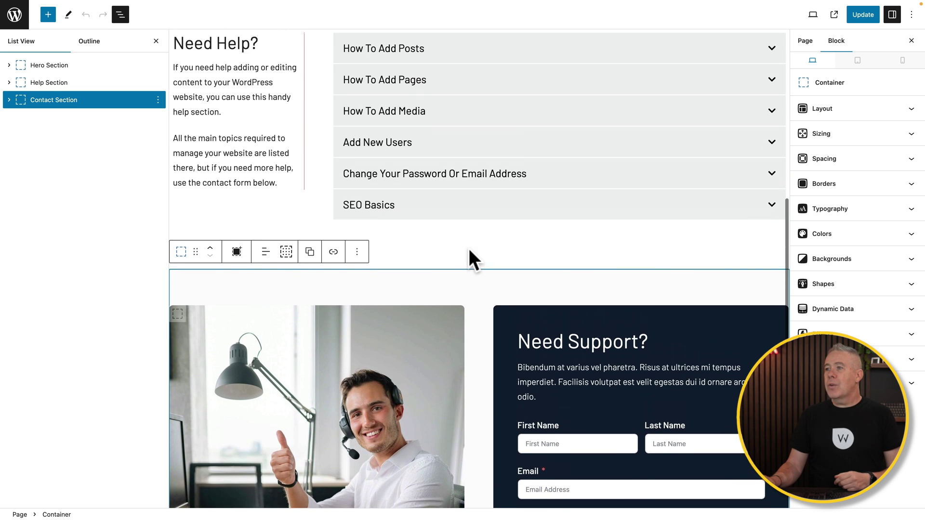
scroll(469, 249, up, 6)
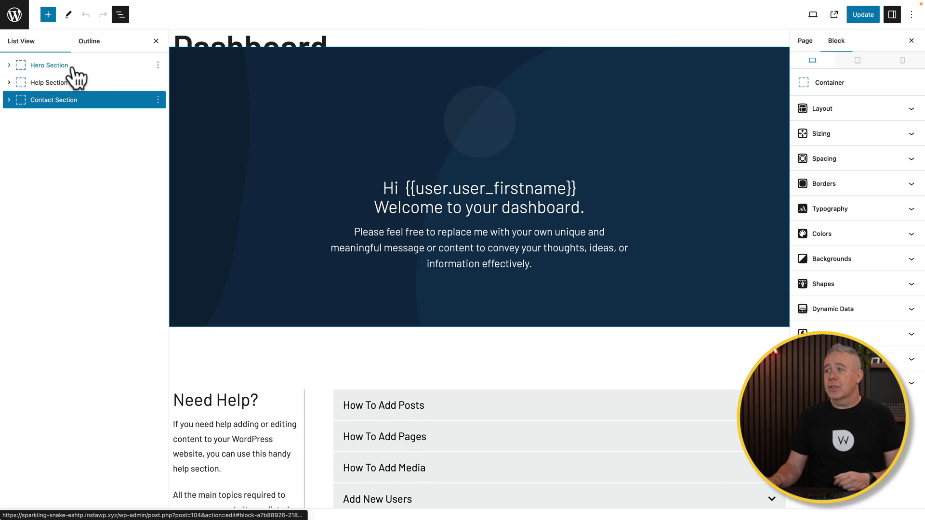
click(9, 66)
click(20, 82)
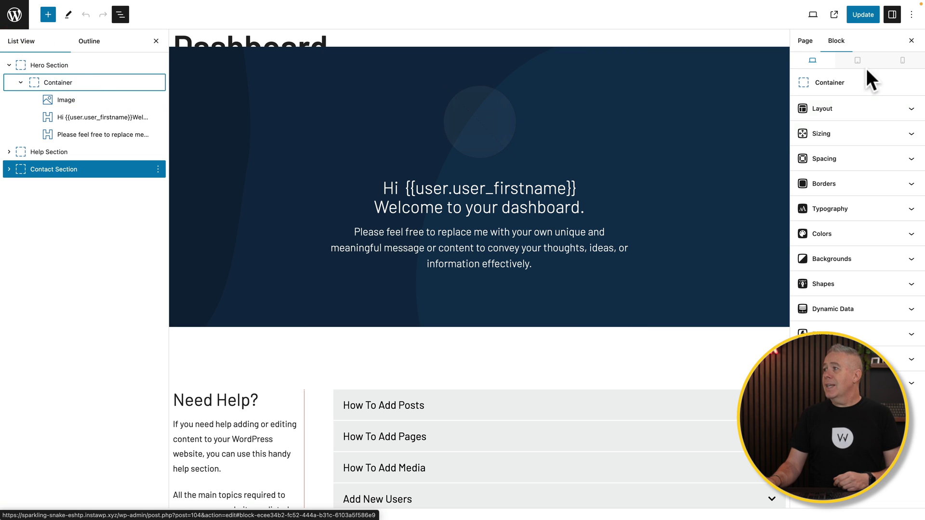
- Check the page settings and headline, then select the hero Image showing its Author avatar dynamic data
click(805, 42)
scroll(858, 193, down, 3)
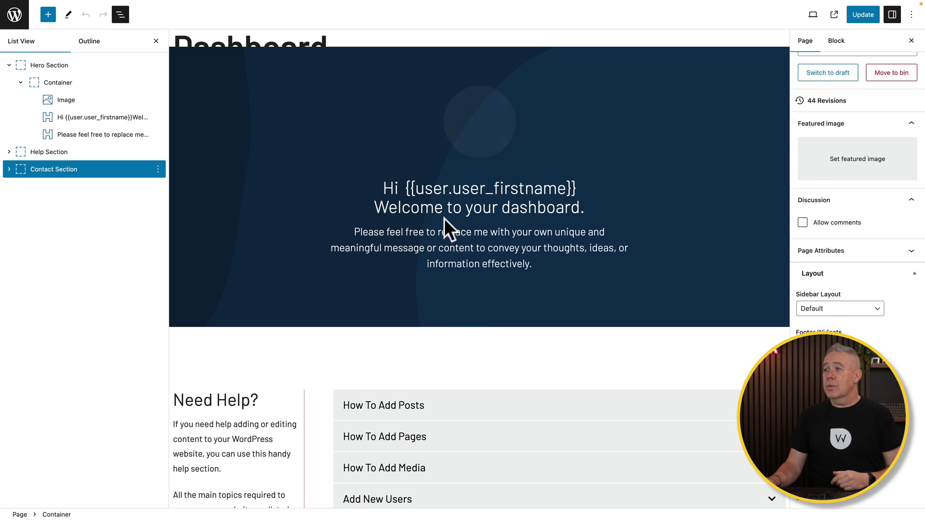
click(573, 187)
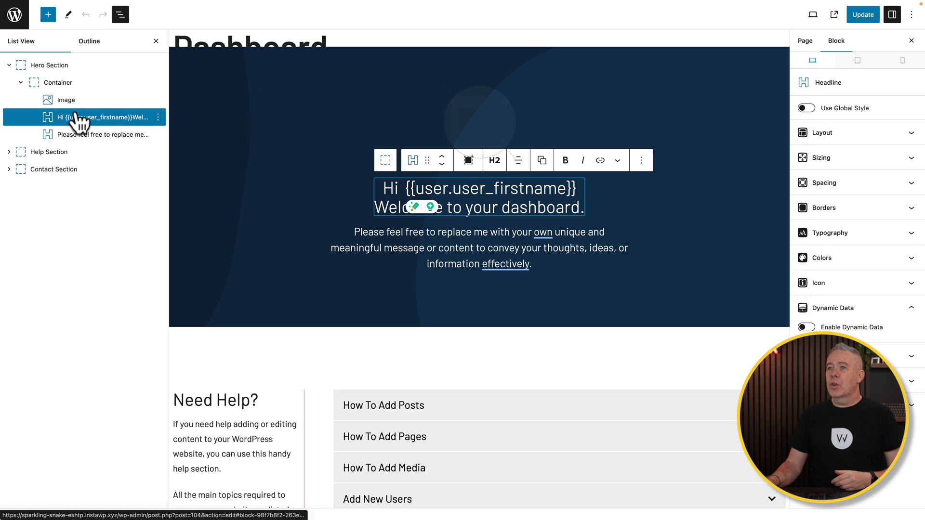
click(67, 100)
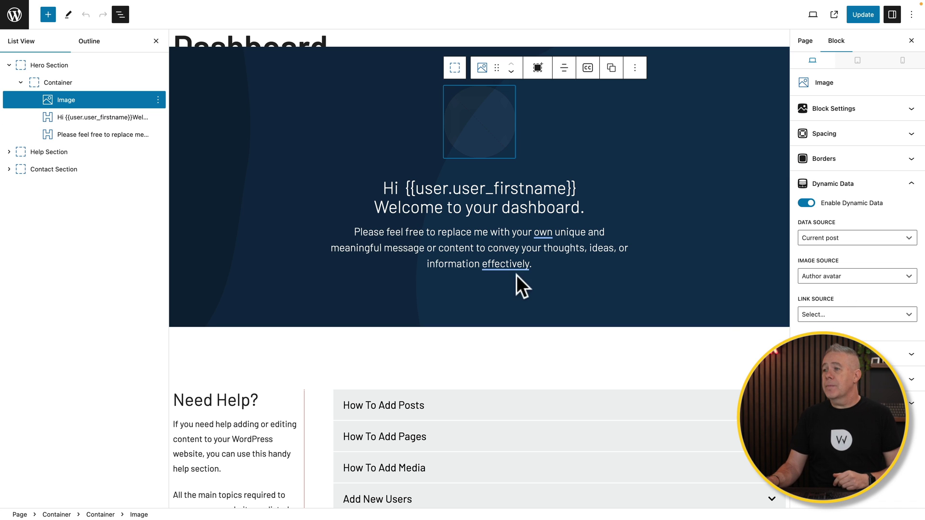
- Highlight the {{user.user_firstname}} tag in the hero headline 'Hi {{user.user_firstname}} Welcome to your dashboard.'
click(408, 188)
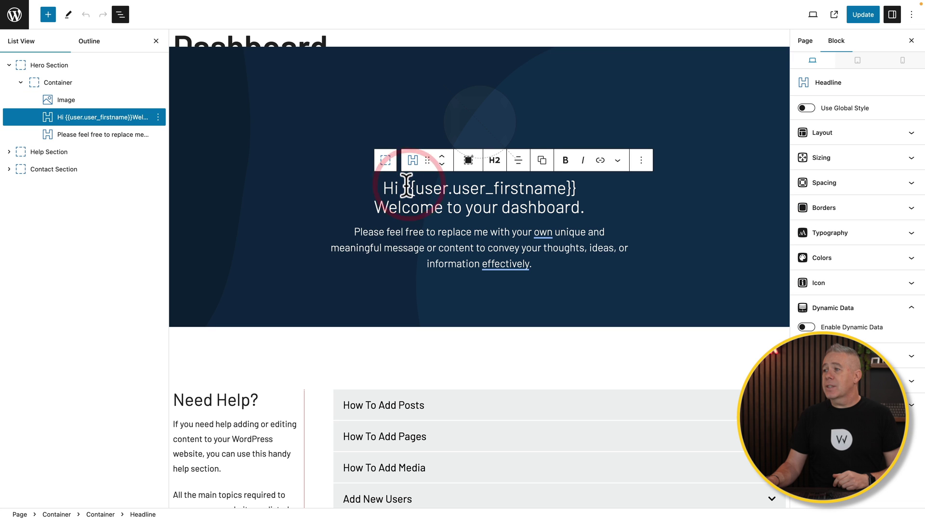
drag(406, 188, 574, 188)
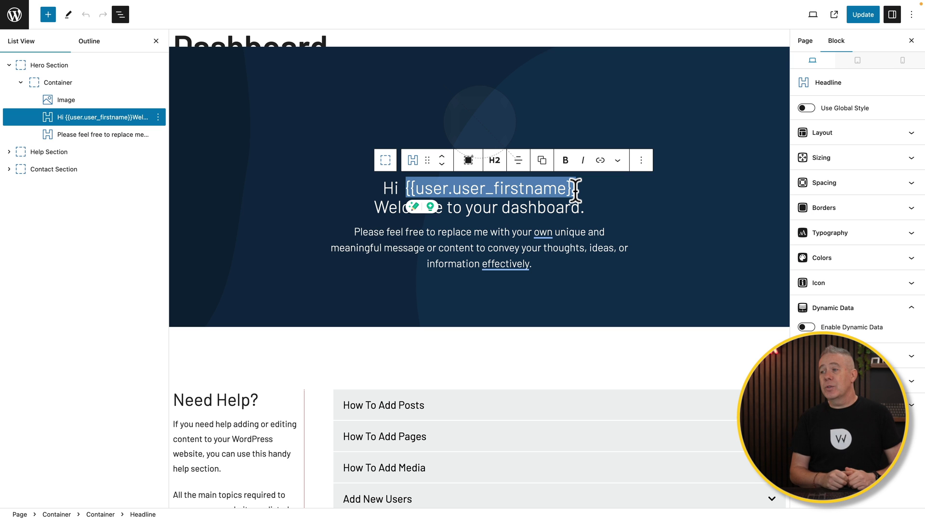
scroll(572, 258, down, 4)
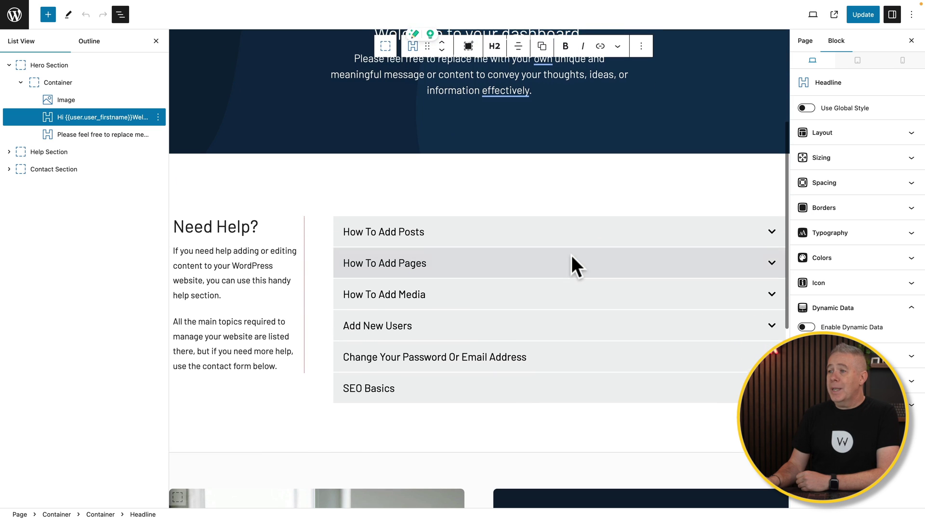
- Expand the How To Add Posts item in the help accordion
click(413, 227)
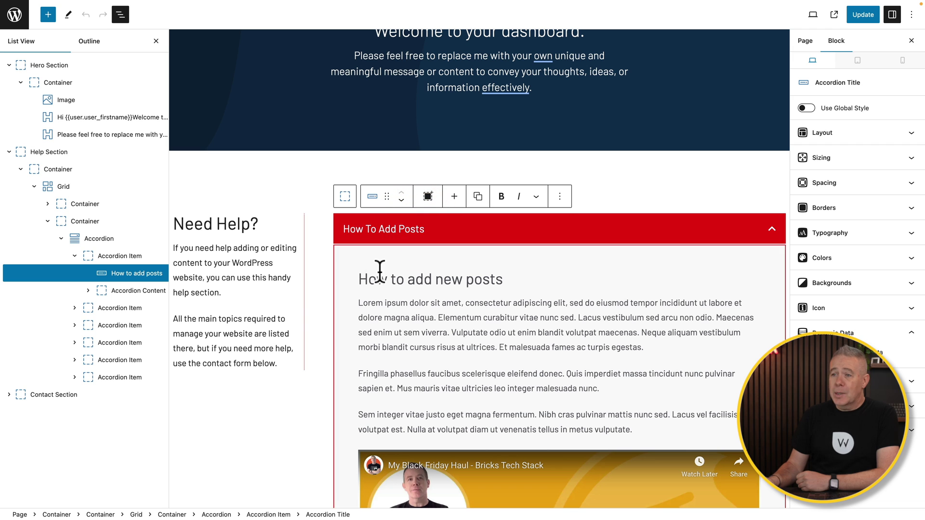
scroll(370, 310, down, 2)
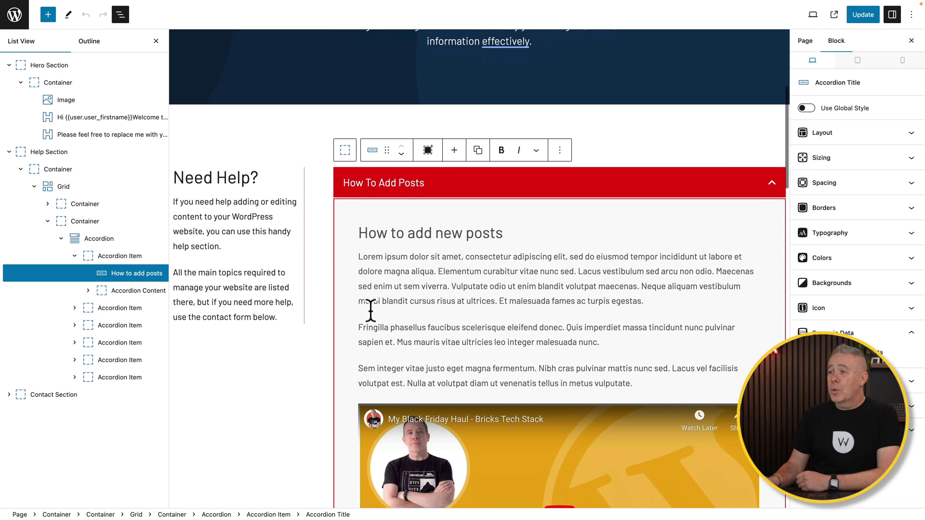
scroll(370, 310, down, 1)
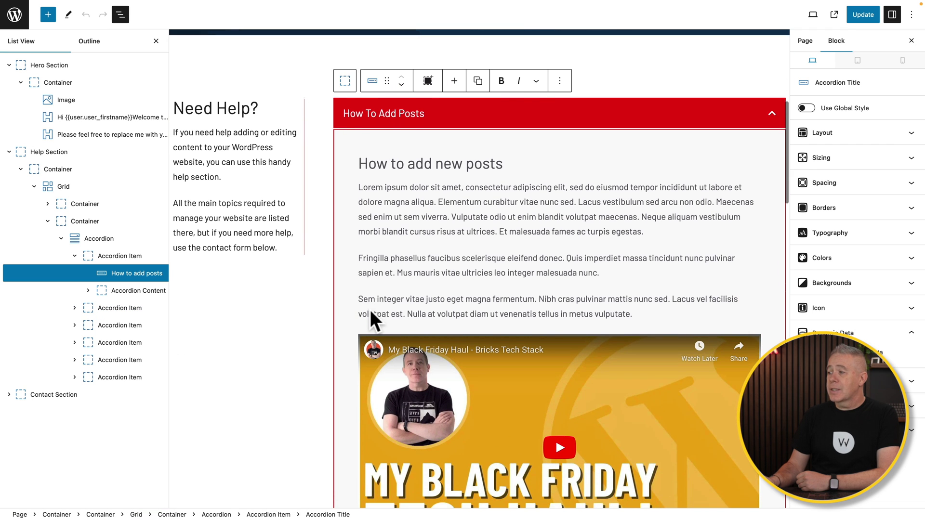
scroll(370, 311, down, 4)
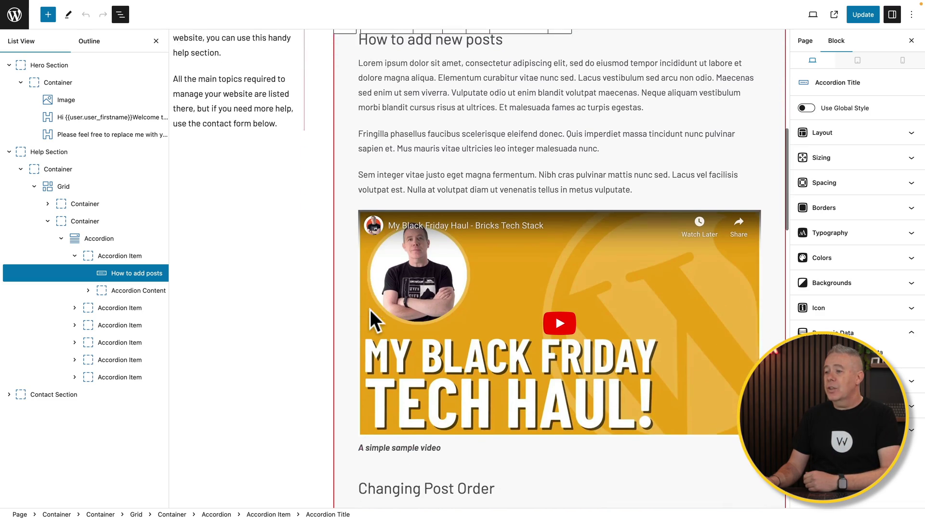
- Select the Need Support? Fluent Forms block to show its Contact Form Demo form setting
scroll(370, 311, down, 2)
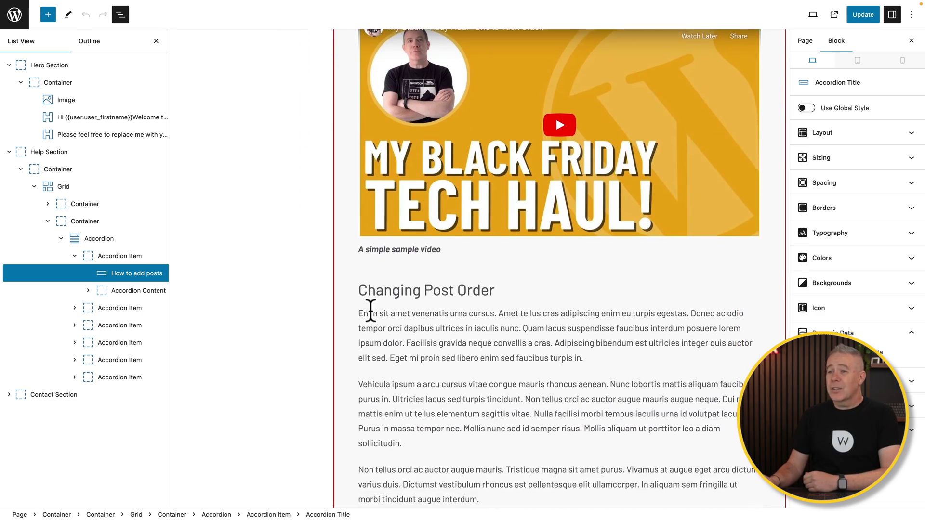
scroll(370, 310, up, 1)
scroll(369, 310, down, 15)
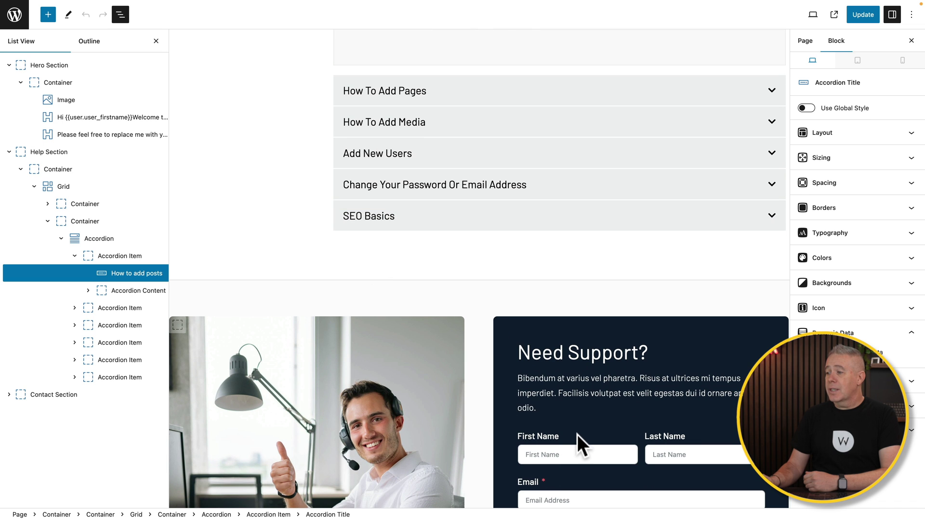
click(577, 435)
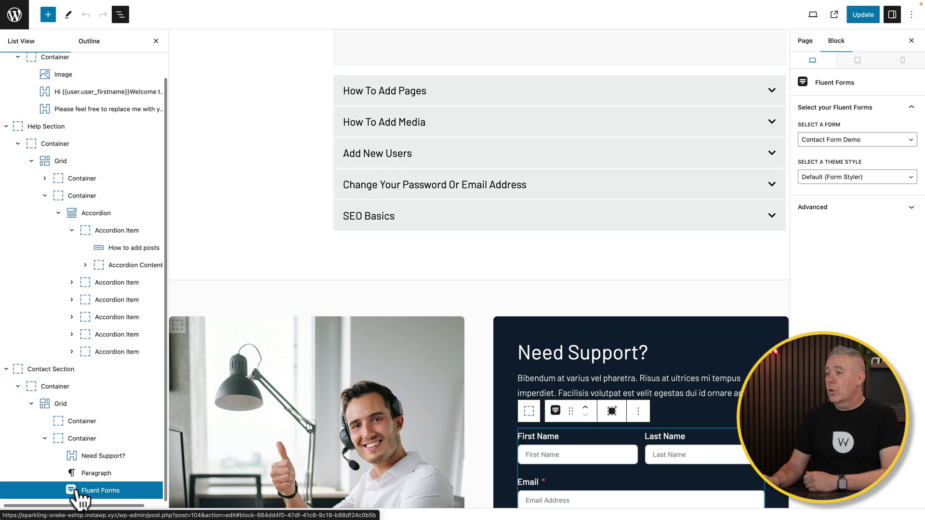
scroll(516, 397, down, 4)
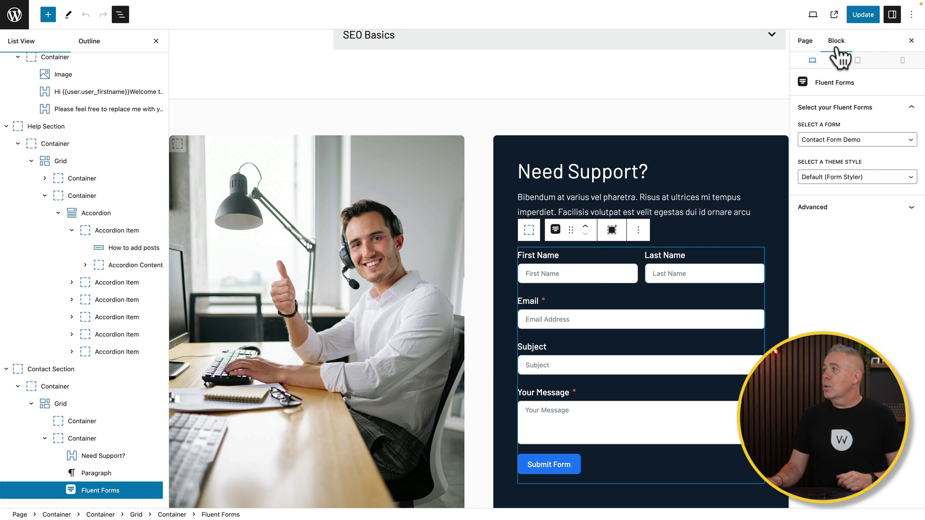
- Update the dashboard page, then copy its /dashboard/ path from the front-end address bar
click(863, 15)
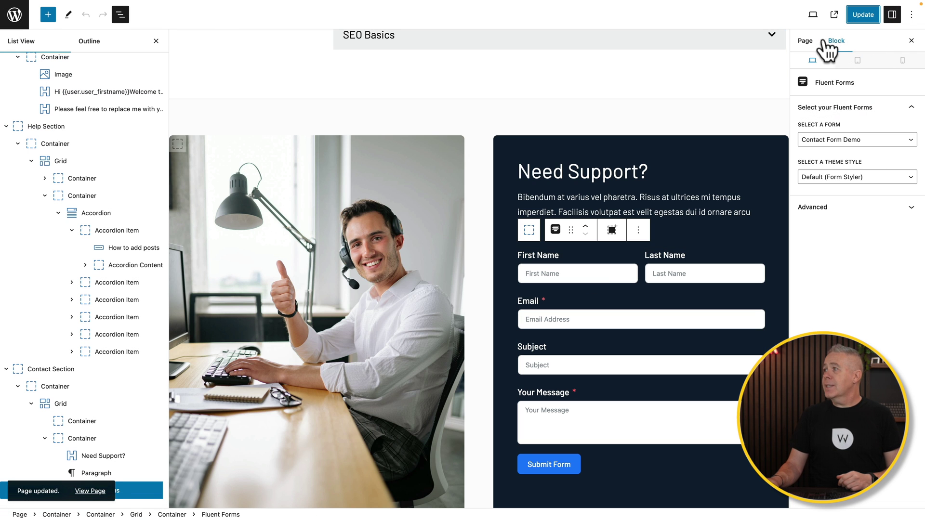
click(805, 41)
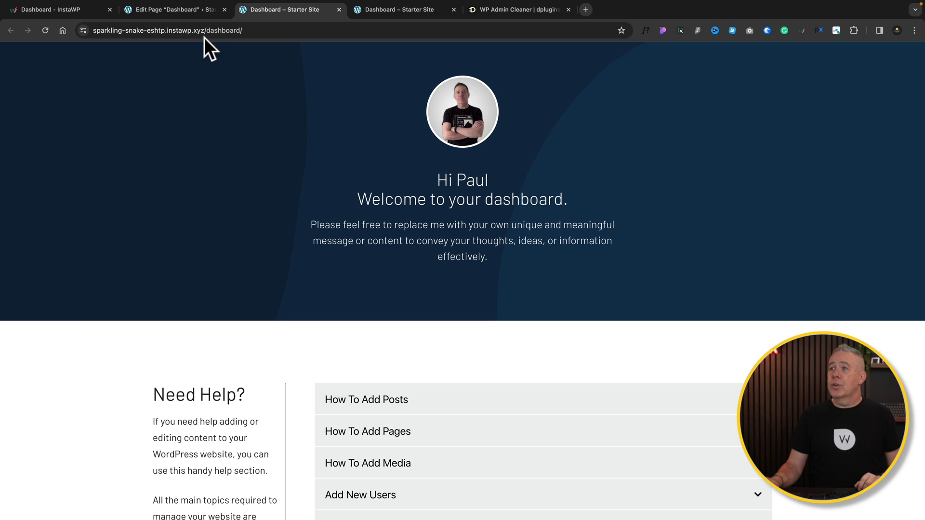
click(206, 30)
double_click(253, 30)
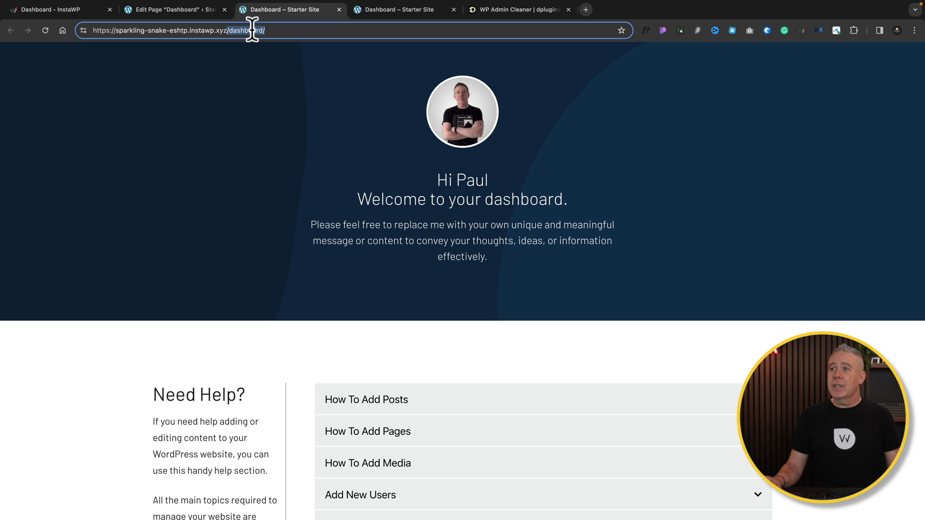
click(188, 9)
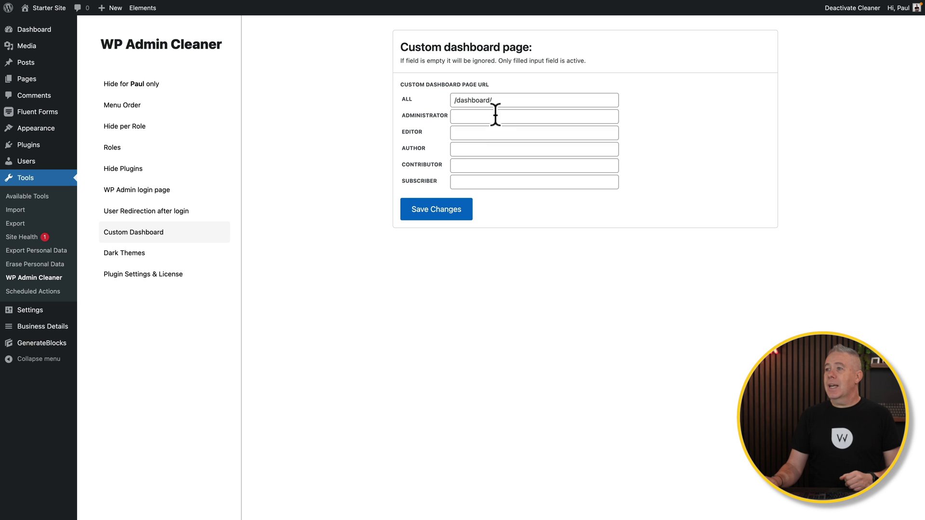
- Paste /dashboard/ into the Editor role's Custom Dashboard Page URL field
click(483, 137)
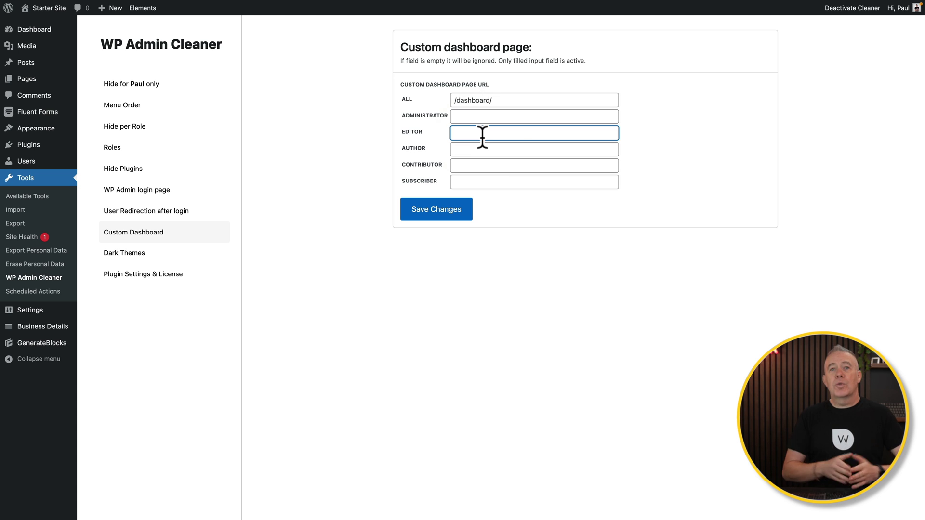
text(/dashboard/)
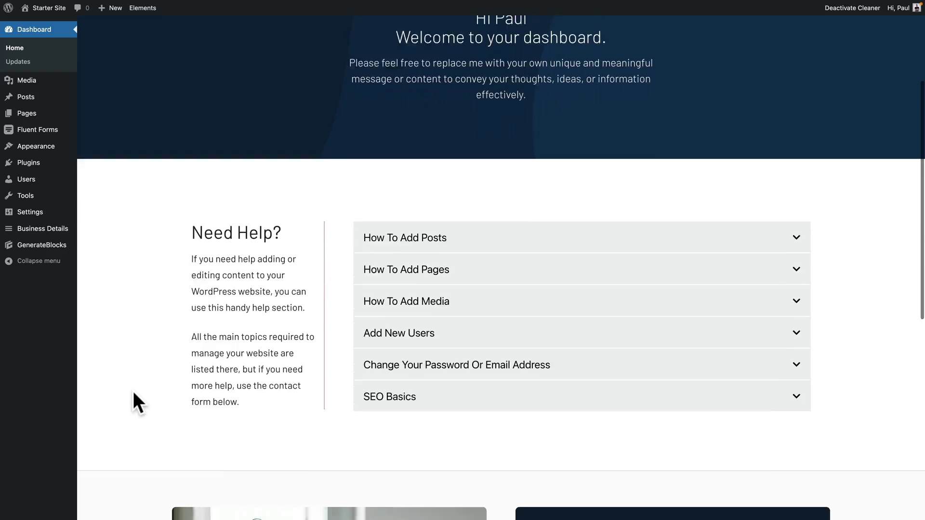
scroll(133, 391, down, 1)
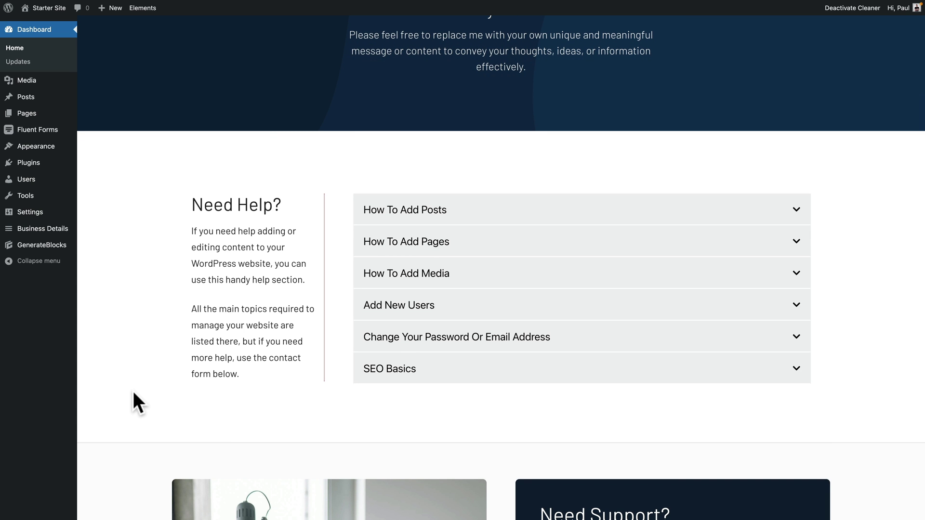
scroll(134, 393, down, 5)
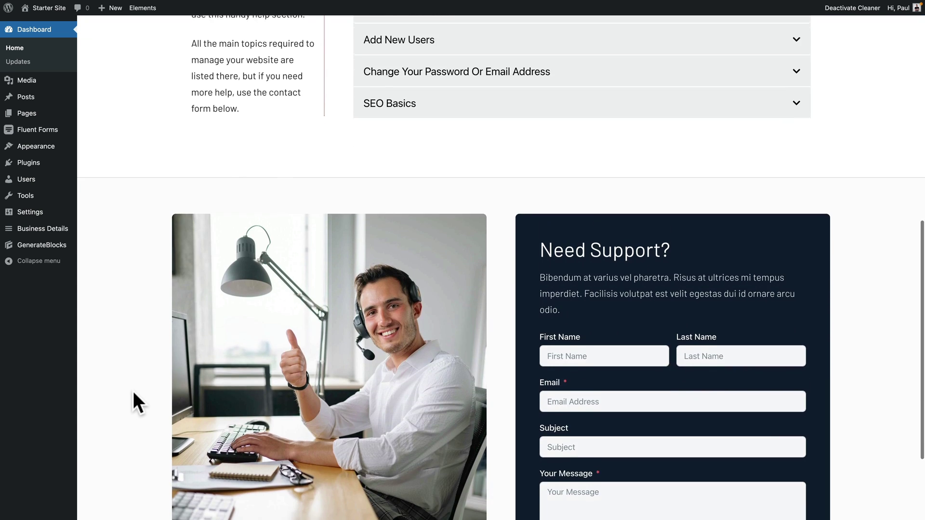
scroll(133, 391, down, 1)
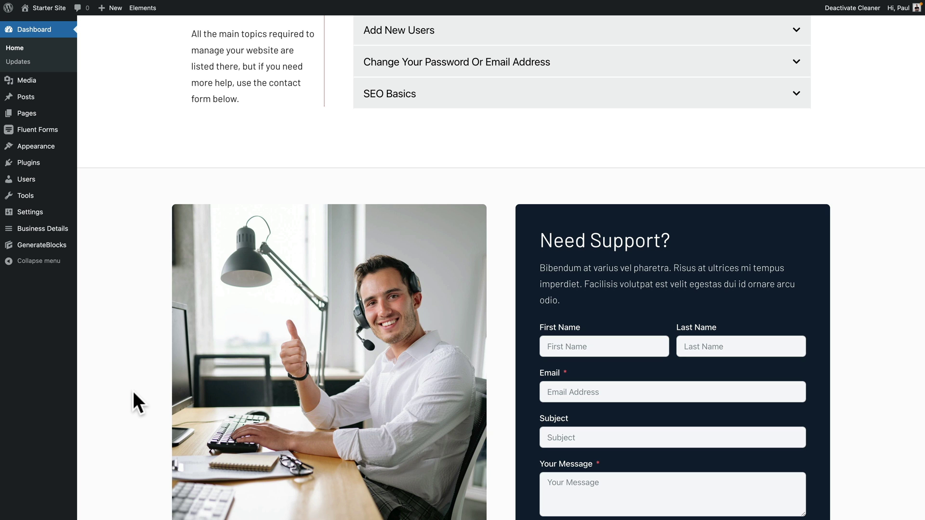
scroll(133, 393, down, 2)
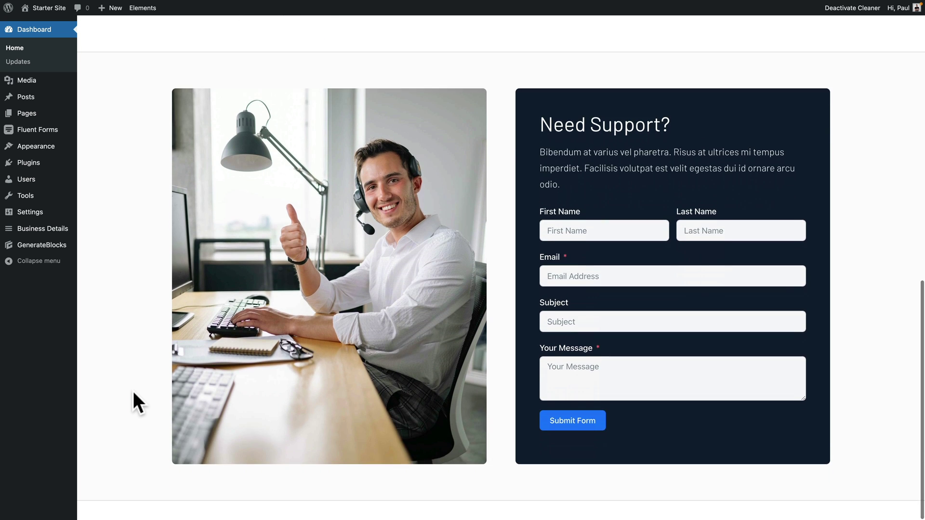
scroll(133, 393, up, 2)
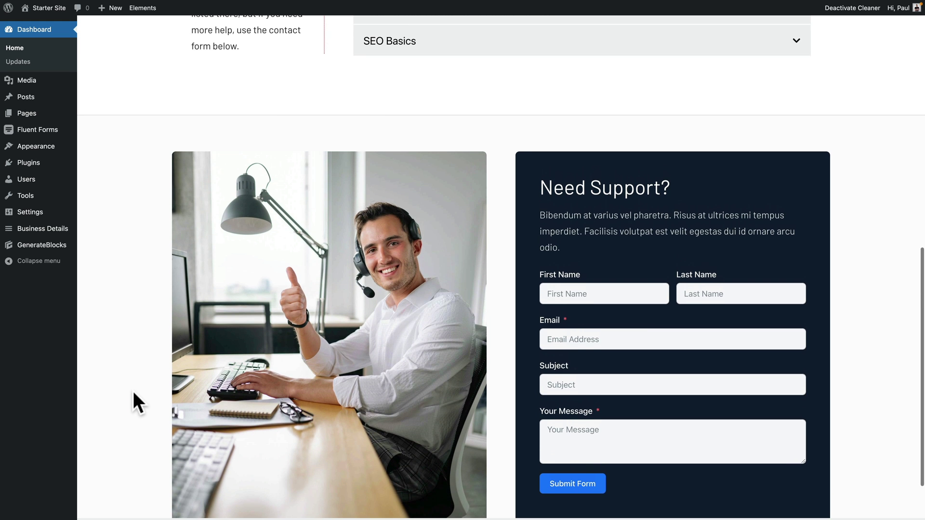